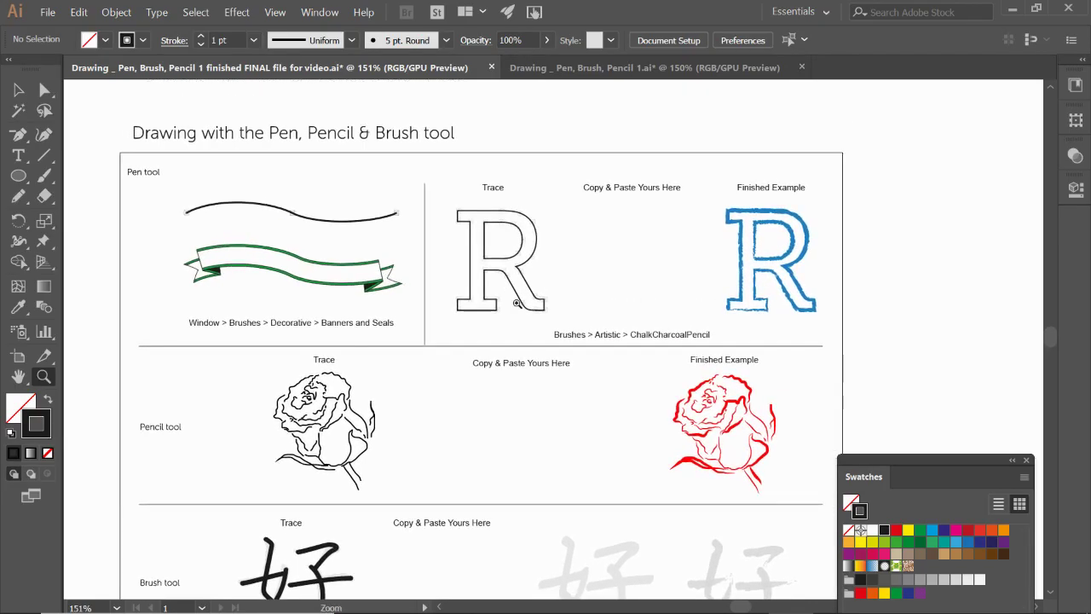
# Zoom in on the Pen tool exercise and select the top wavy curve
pyautogui.moveTo(110, 146); pyautogui.dragTo(459, 309)
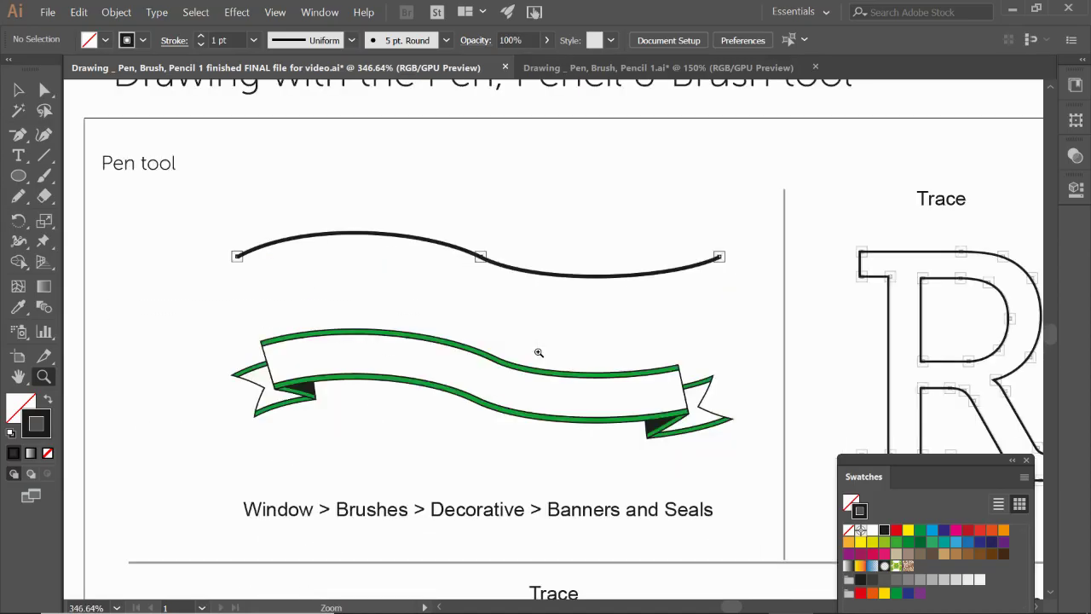
pyautogui.press('v')
pyautogui.click(530, 273)
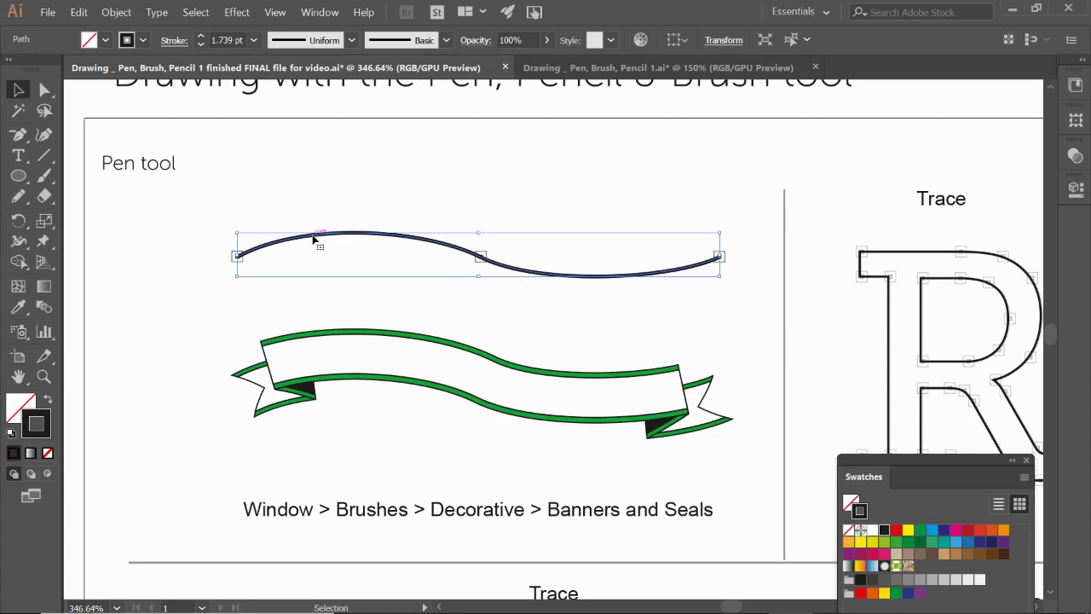
# Trial-move the wavy curve, undo the move, and close the Swatches panel
pyautogui.moveTo(313, 240); pyautogui.dragTo(315, 186)
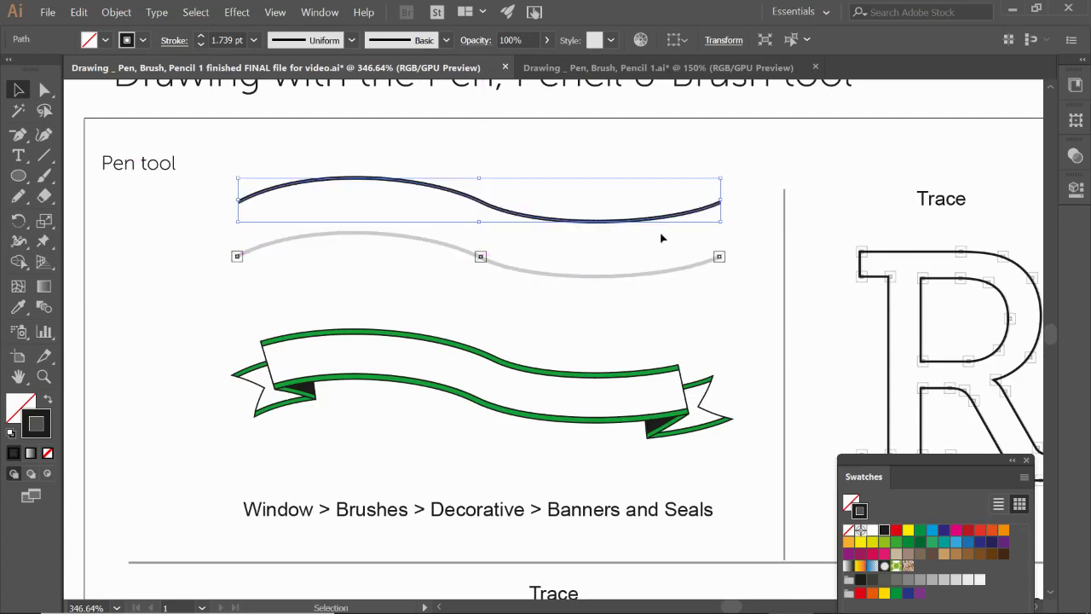
pyautogui.hotkey('ctrl', 'z')
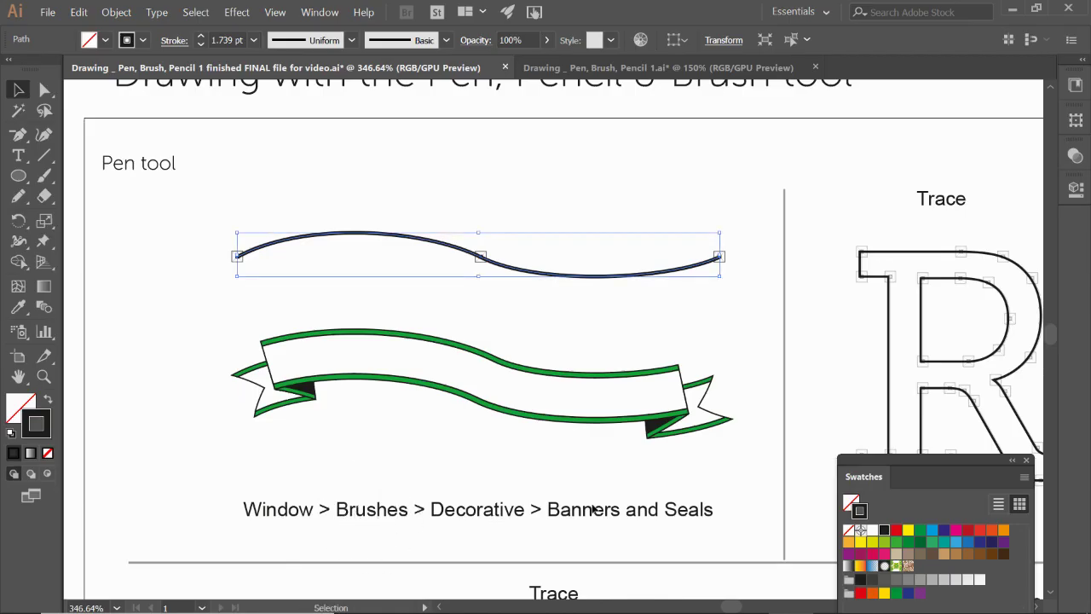
pyautogui.click(1026, 460)
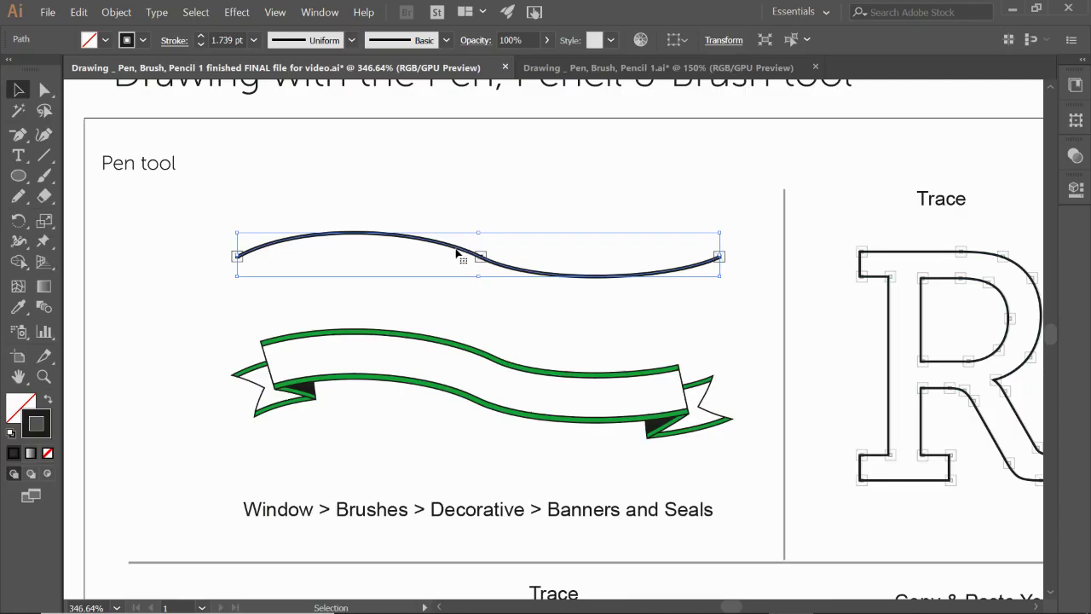
pyautogui.click(321, 12)
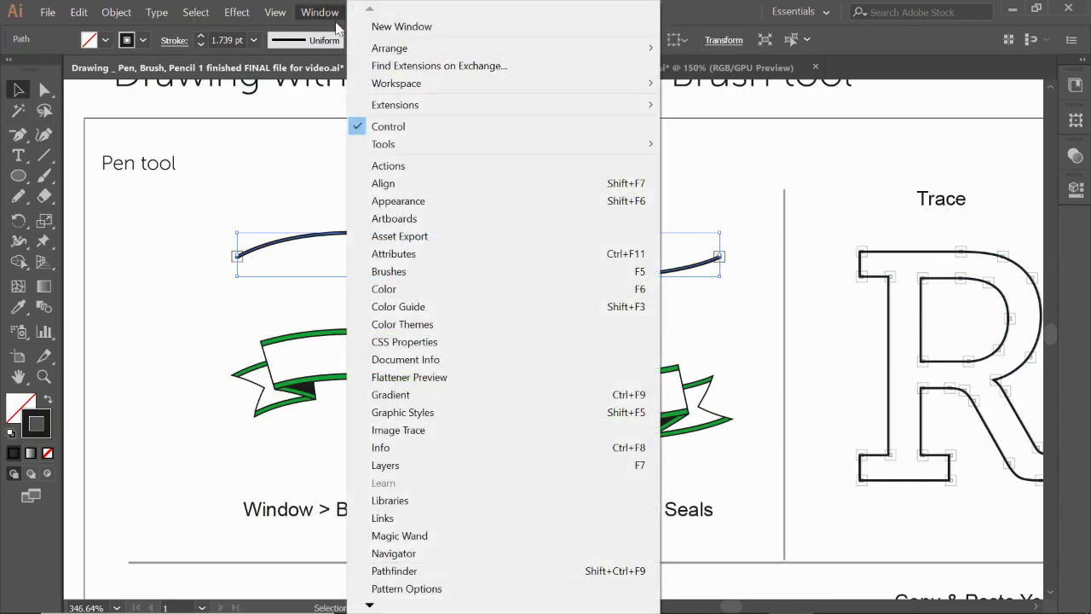
# Show the Brushes panel beside the Pen exercise and browse to the Decorative brush libraries
pyautogui.click(397, 273)
pyautogui.moveTo(856, 384); pyautogui.dragTo(834, 187)
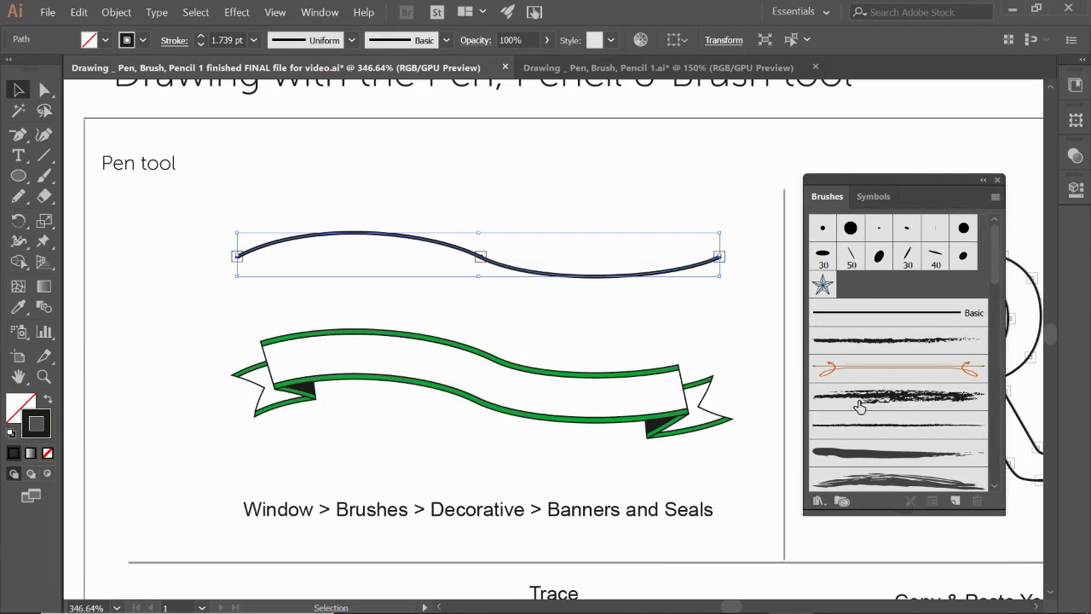
pyautogui.moveTo(827, 178); pyautogui.dragTo(832, 171)
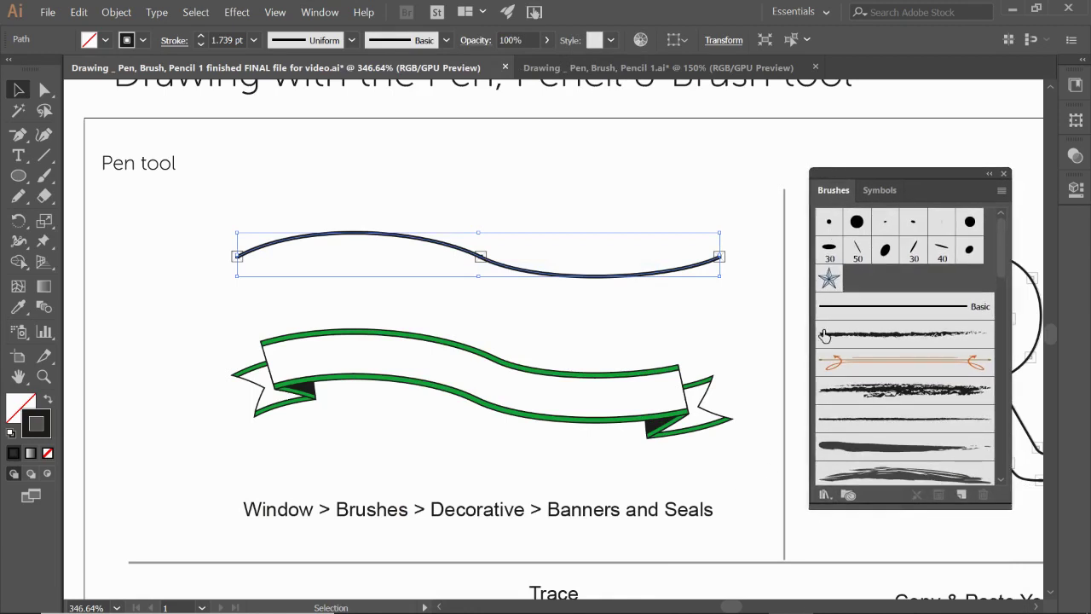
pyautogui.click(823, 496)
pyautogui.moveTo(853, 388)
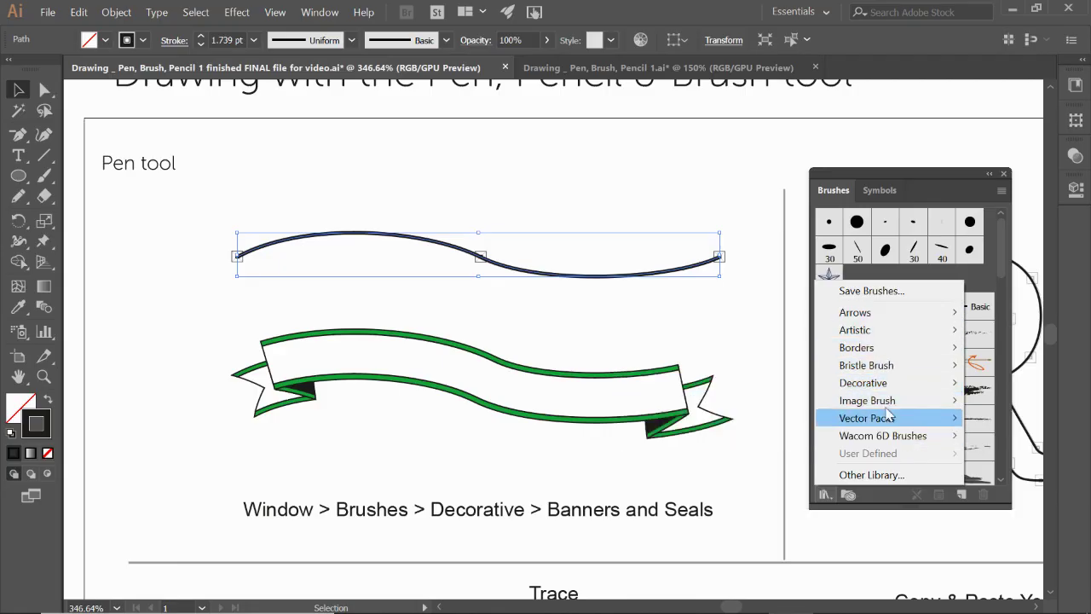
pyautogui.moveTo(882, 347)
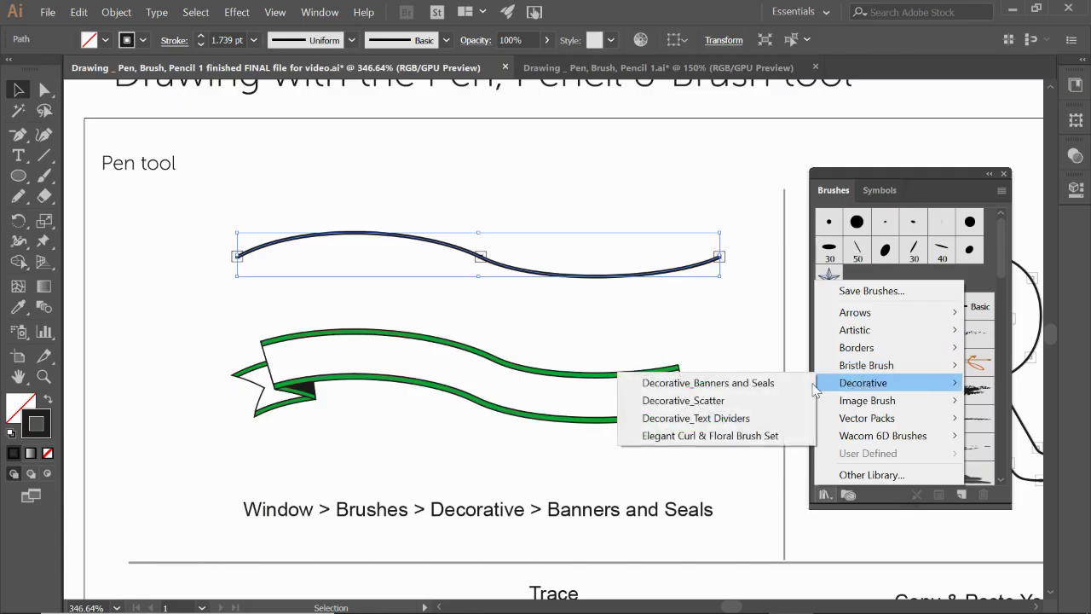
# Try Decorative_Banners_and_Seals banners on the curve, settling on the green-and-white banner
pyautogui.click(744, 391)
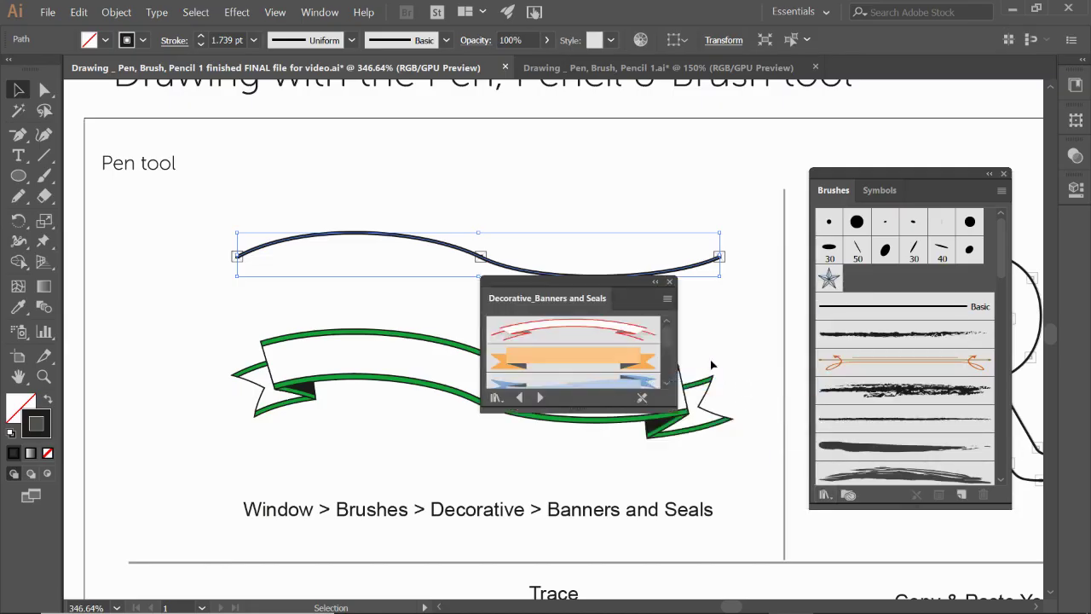
pyautogui.moveTo(572, 288)
pyautogui.mouseDown()
pyautogui.moveTo(632, 249)
pyautogui.moveTo(693, 179)
pyautogui.mouseUp()
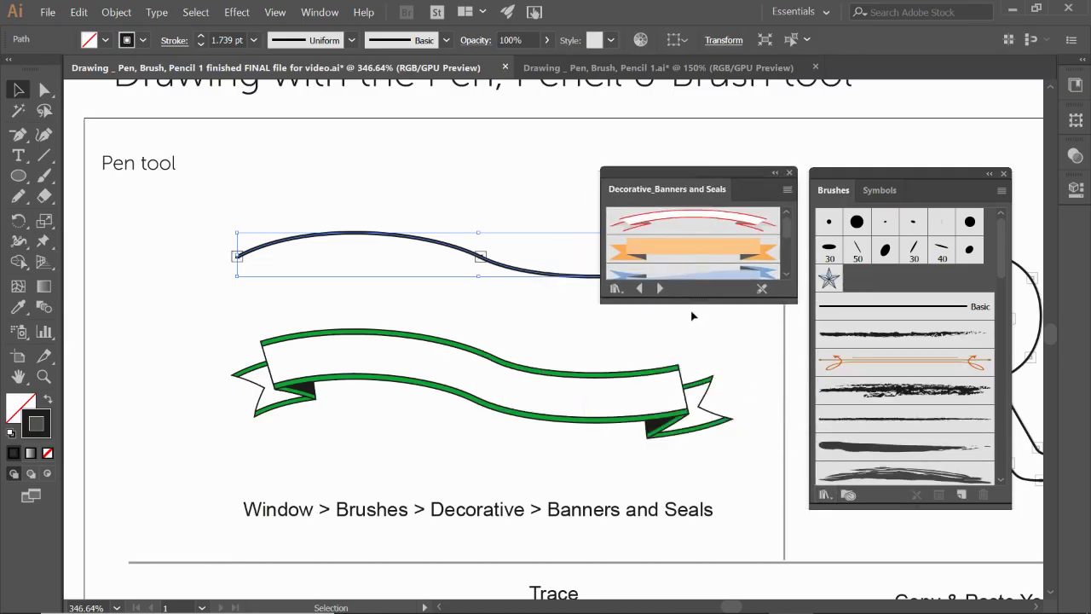
pyautogui.moveTo(696, 300); pyautogui.dragTo(693, 531)
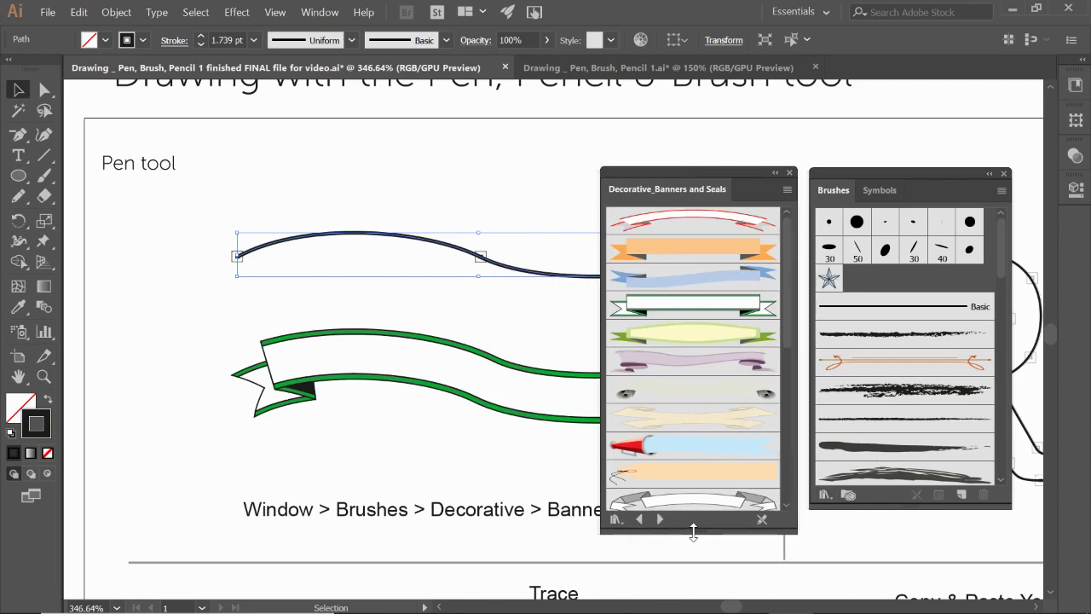
pyautogui.click(705, 253)
pyautogui.click(701, 274)
pyautogui.click(691, 332)
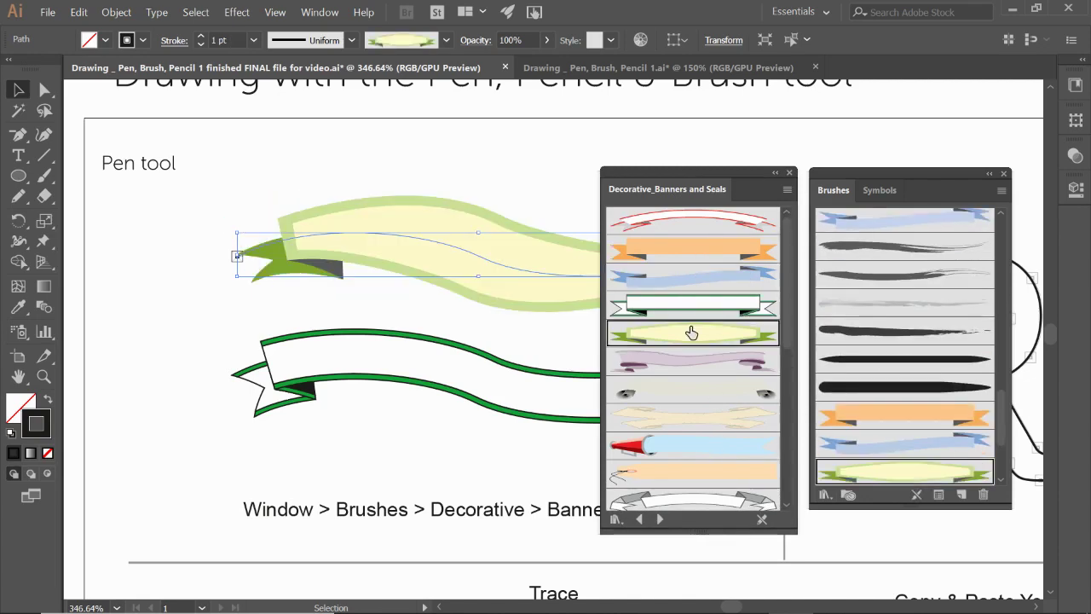
pyautogui.click(684, 363)
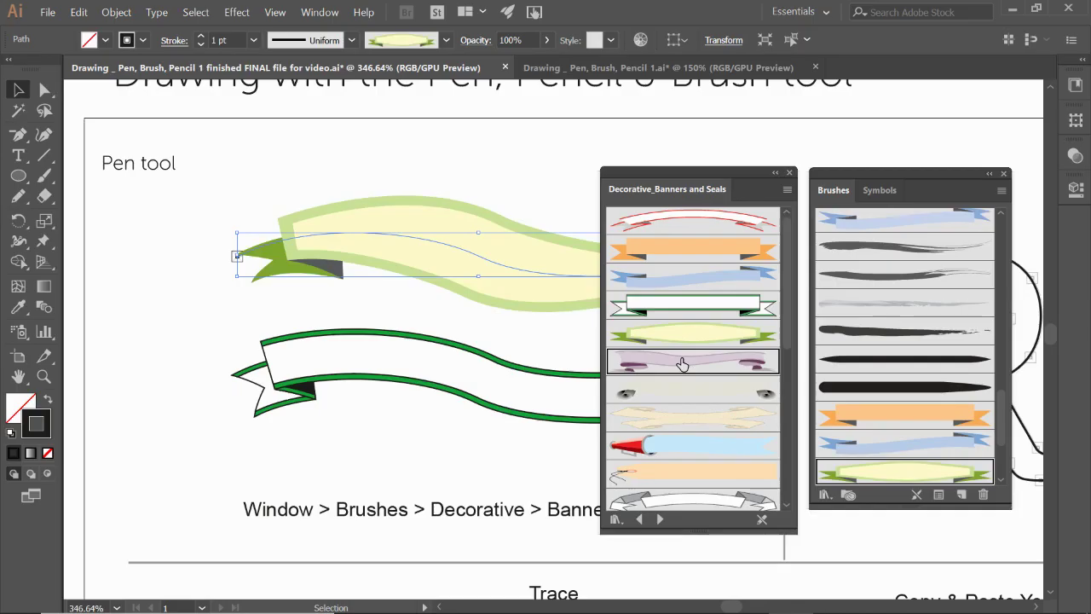
pyautogui.click(679, 308)
# Close the banners library, move the Brushes panel aside, and pan to the Trace R exercise
pyautogui.moveTo(674, 195)
pyautogui.mouseDown()
pyautogui.moveTo(683, 409)
pyautogui.moveTo(654, 196)
pyautogui.mouseUp()
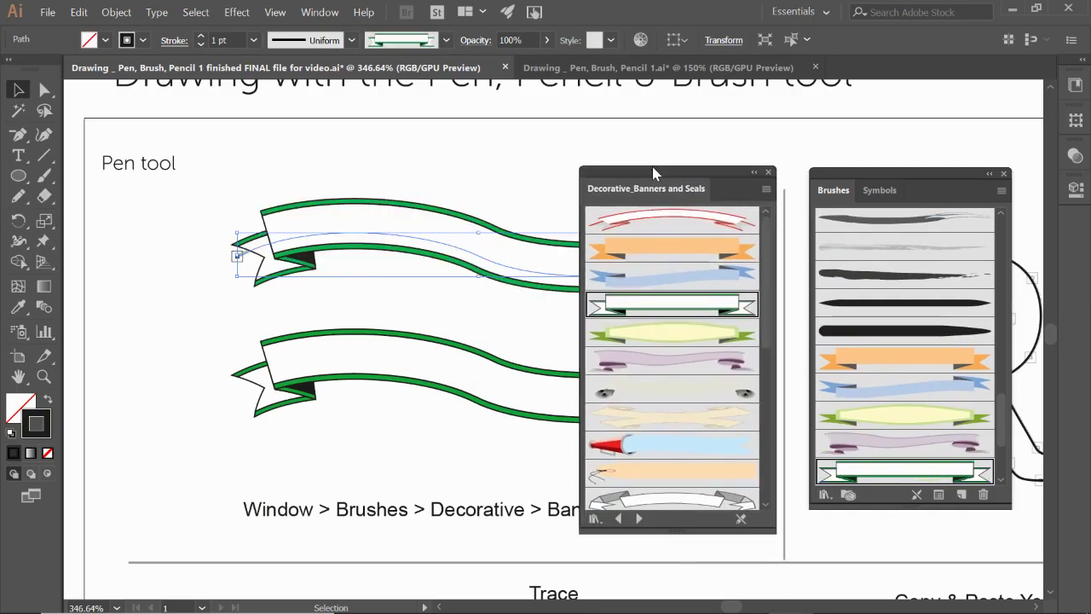
pyautogui.click(770, 173)
pyautogui.moveTo(850, 176); pyautogui.dragTo(825, 541)
pyautogui.moveTo(922, 389)
pyautogui.mouseDown()
pyautogui.moveTo(423, 365)
pyautogui.moveTo(187, 340)
pyautogui.mouseUp()
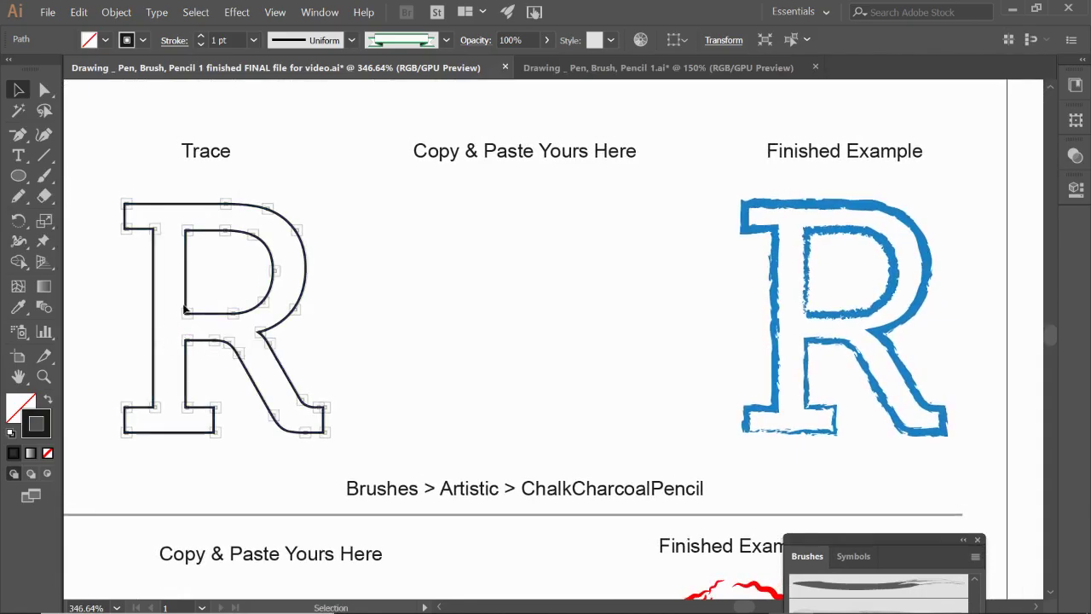
# Select the traced R outline, trial-move it, and undo the move
pyautogui.click(192, 316)
pyautogui.moveTo(193, 316); pyautogui.dragTo(223, 304)
pyautogui.press('a')
pyautogui.hotkey('ctrl', 'z')
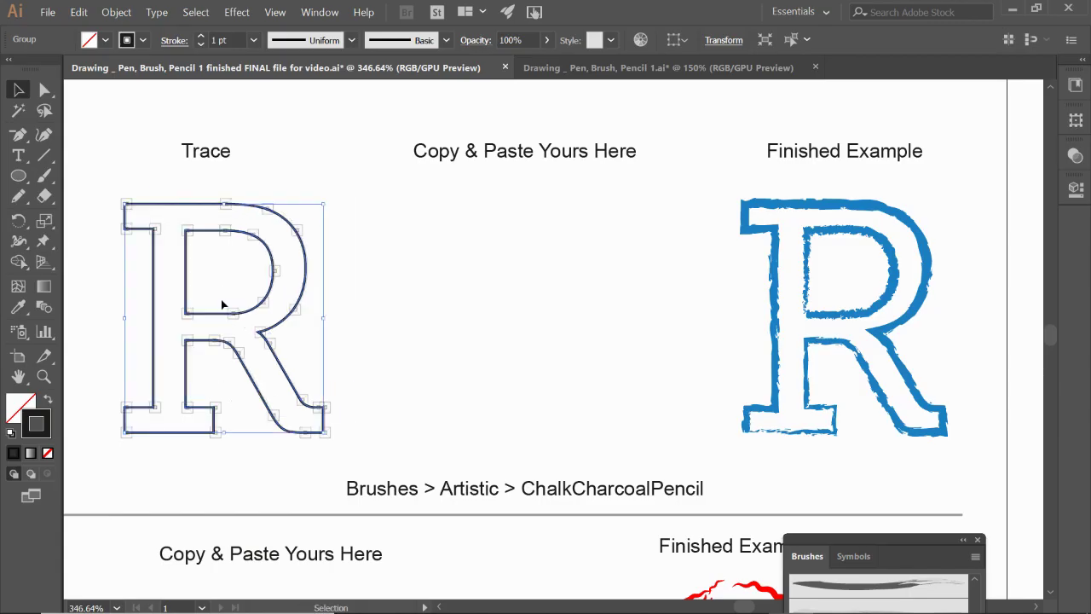
# Copy and paste the R, placing the copy under Copy & Paste Yours Here
pyautogui.hotkey('ctrl', 'c')
pyautogui.hotkey('ctrl', 'v')
pyautogui.press('v')
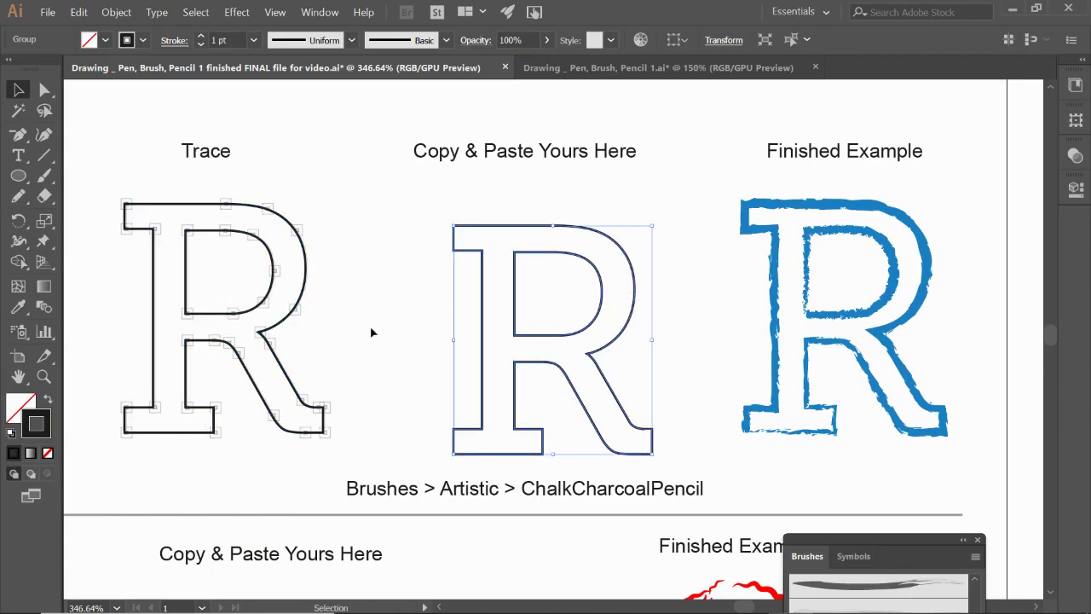
pyautogui.moveTo(528, 338); pyautogui.dragTo(494, 317)
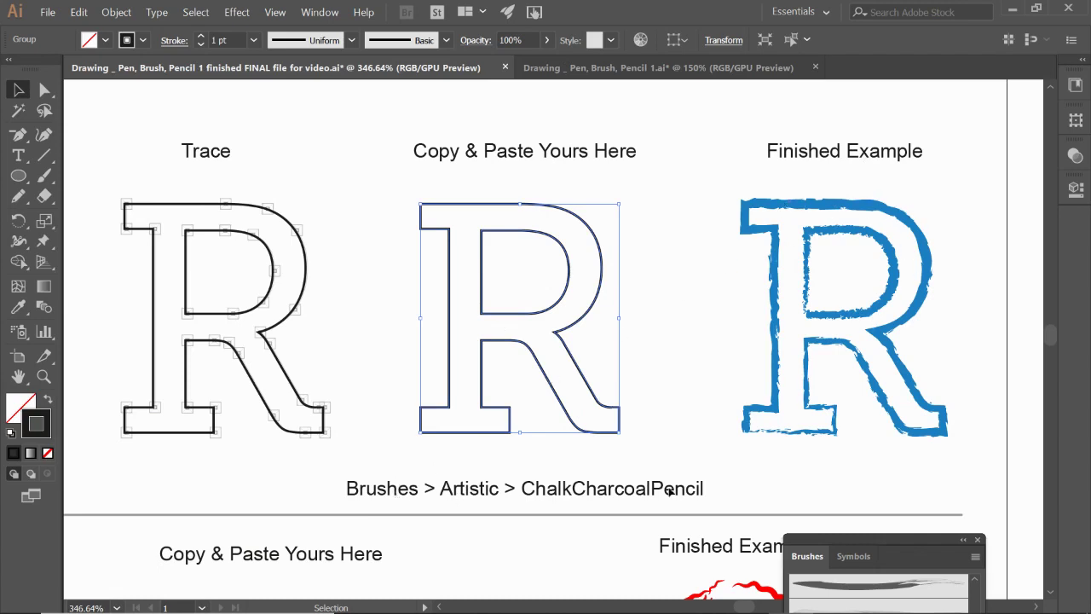
pyautogui.moveTo(801, 554)
pyautogui.mouseDown()
pyautogui.moveTo(817, 218)
pyautogui.moveTo(846, 218)
pyautogui.mouseUp()
pyautogui.click(840, 517)
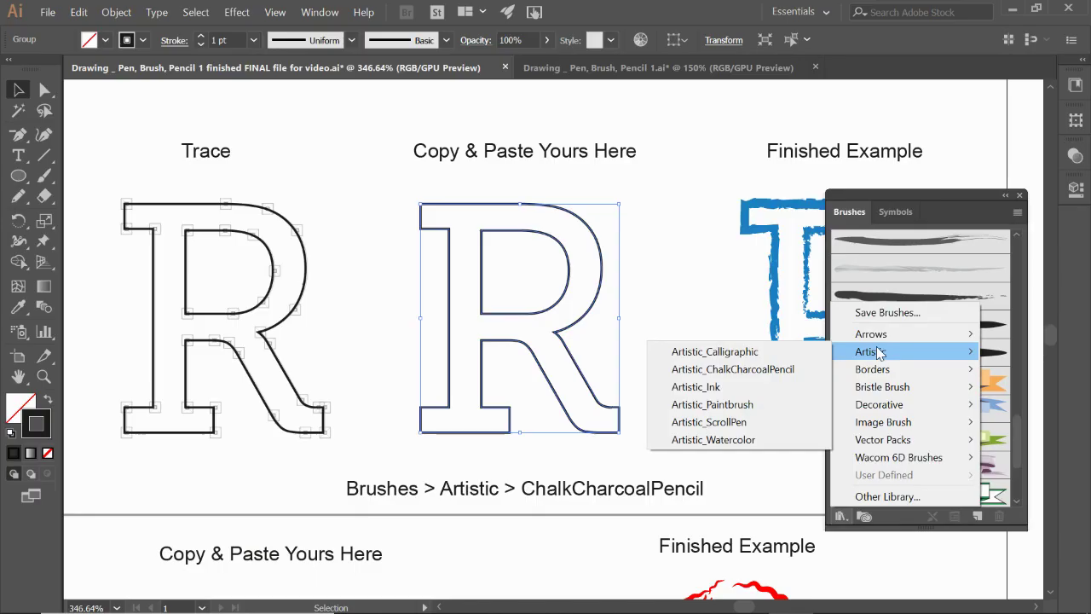
# Apply the Charcoal - Pencil brush from Artistic_ChalkCharcoalPencil to the R copy
pyautogui.click(767, 369)
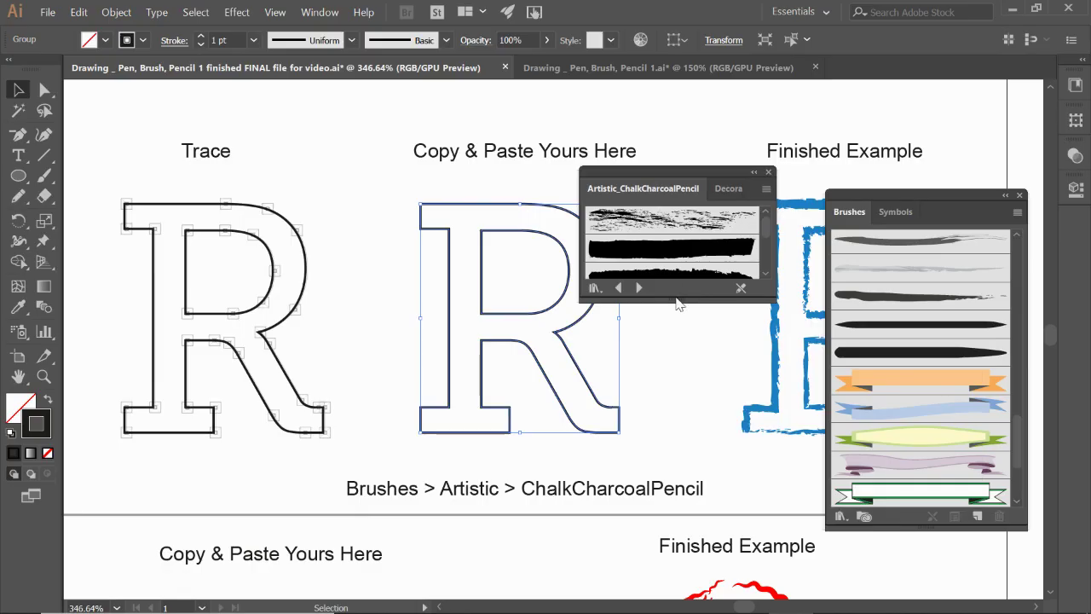
pyautogui.moveTo(676, 299); pyautogui.dragTo(676, 518)
pyautogui.moveTo(661, 169)
pyautogui.mouseDown()
pyautogui.moveTo(648, 312)
pyautogui.moveTo(627, 318)
pyautogui.mouseUp()
pyautogui.moveTo(851, 209)
pyautogui.mouseDown()
pyautogui.moveTo(823, 404)
pyautogui.moveTo(839, 494)
pyautogui.mouseUp()
pyautogui.moveTo(596, 323)
pyautogui.mouseDown()
pyautogui.moveTo(363, 202)
pyautogui.moveTo(219, 164)
pyautogui.mouseUp()
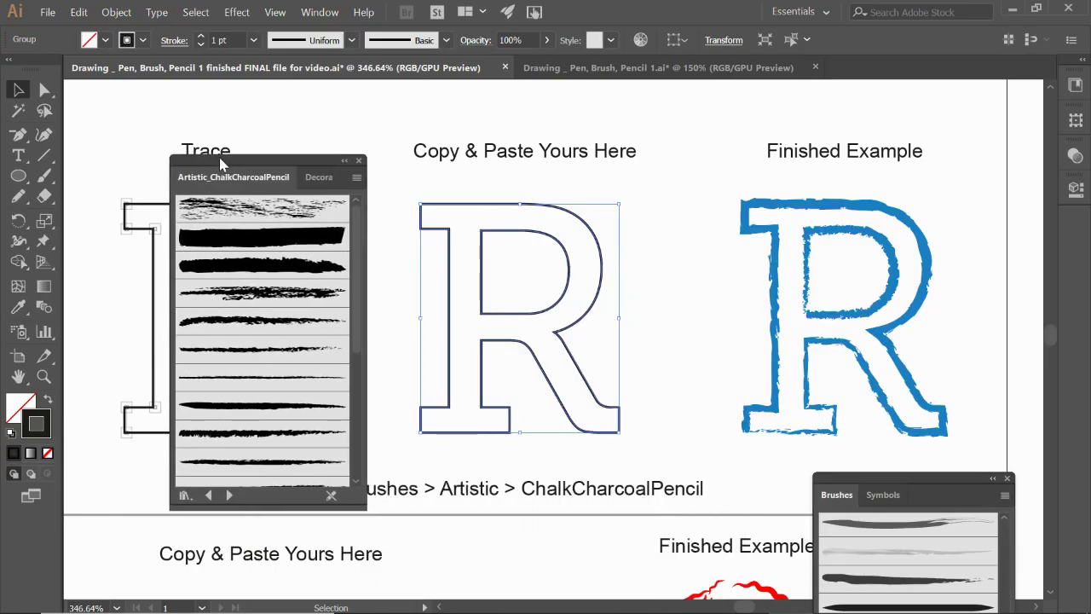
pyautogui.click(232, 321)
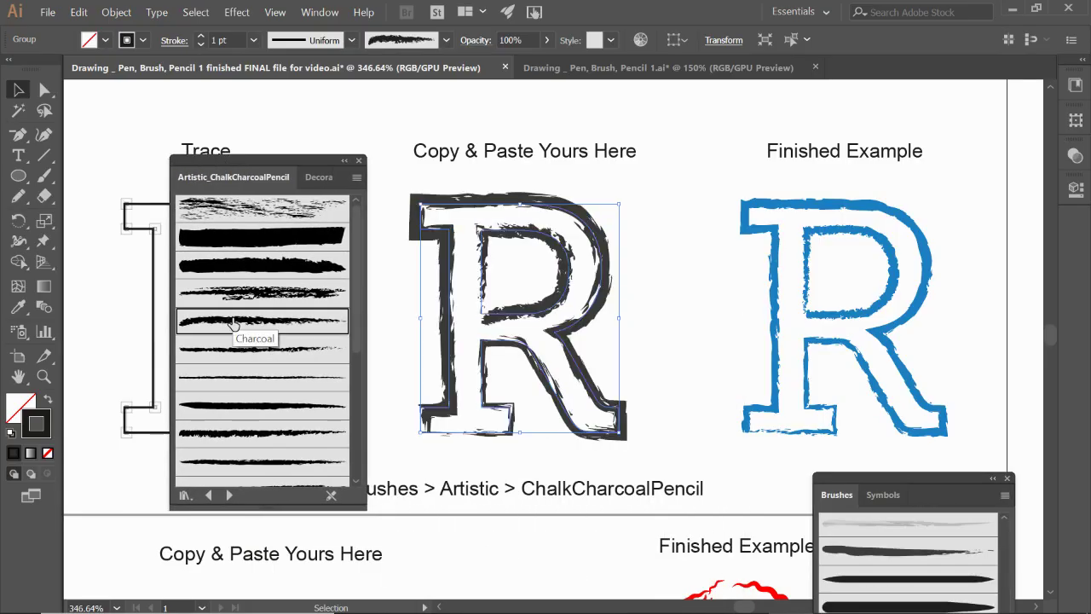
pyautogui.click(226, 356)
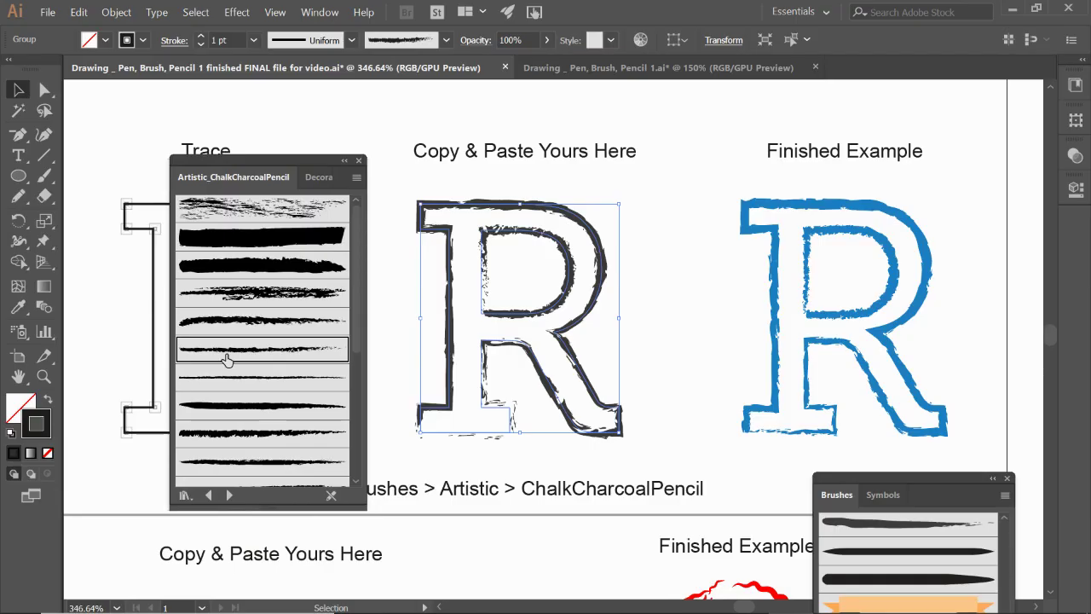
pyautogui.click(224, 383)
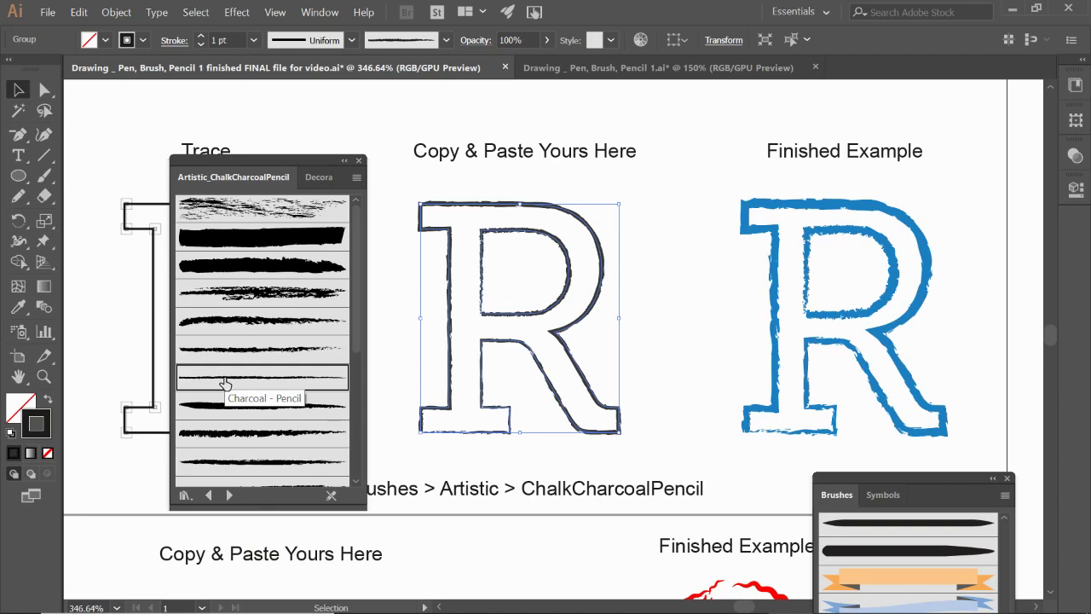
# Set the R copy's stroke to 2 pt dark blue and move the library off the artwork
pyautogui.click(202, 38)
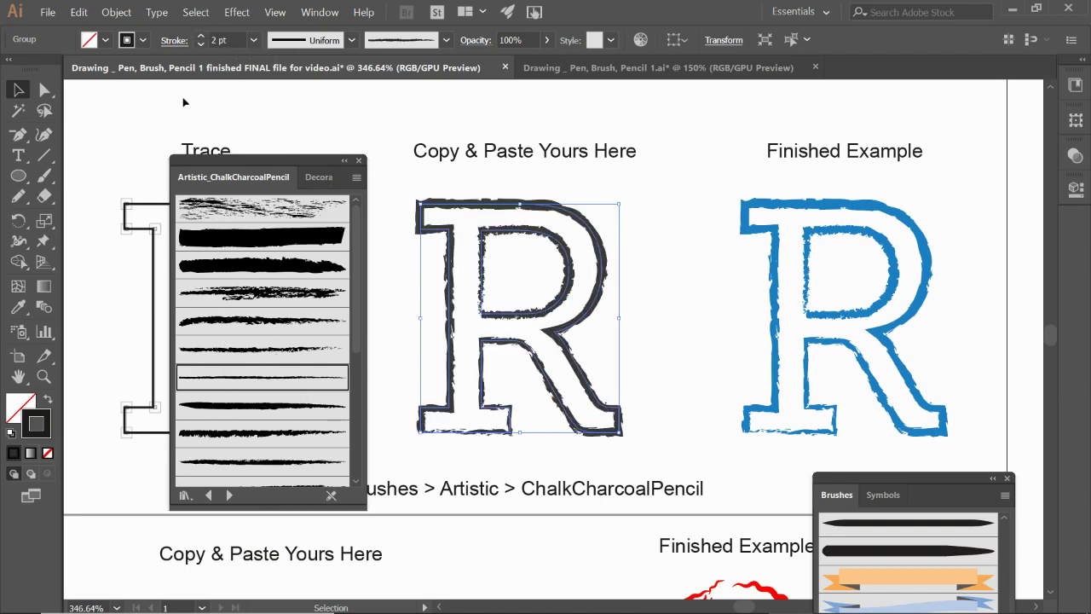
pyautogui.click(143, 40)
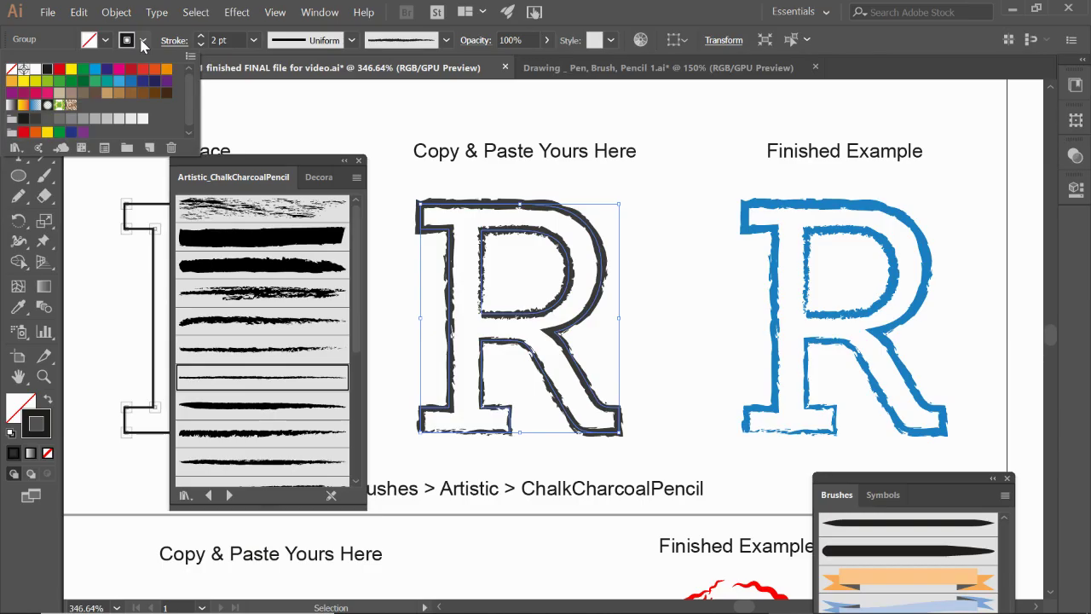
pyautogui.click(96, 70)
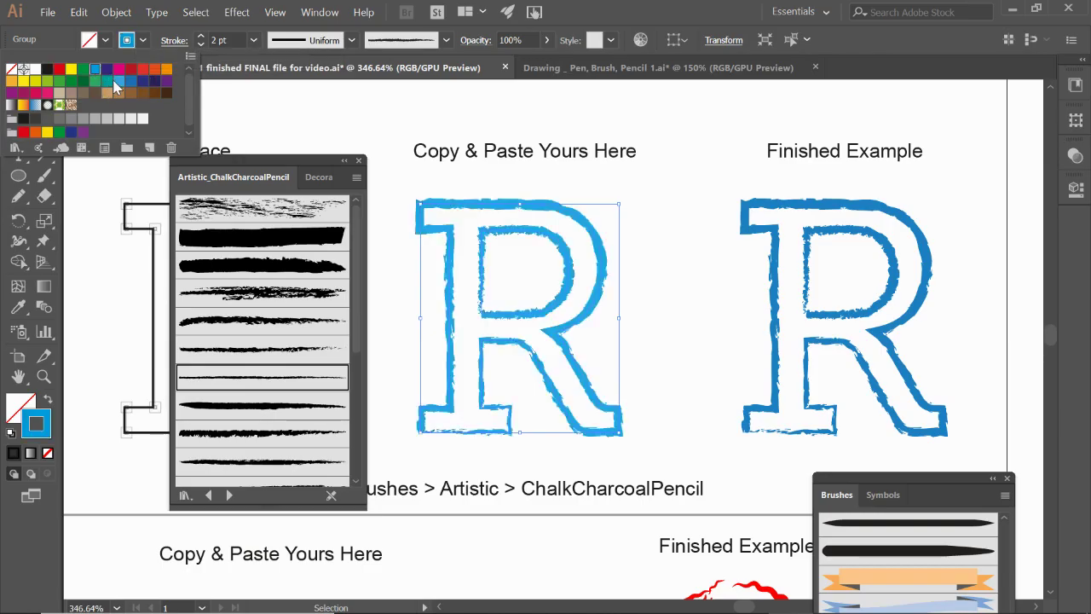
pyautogui.click(134, 86)
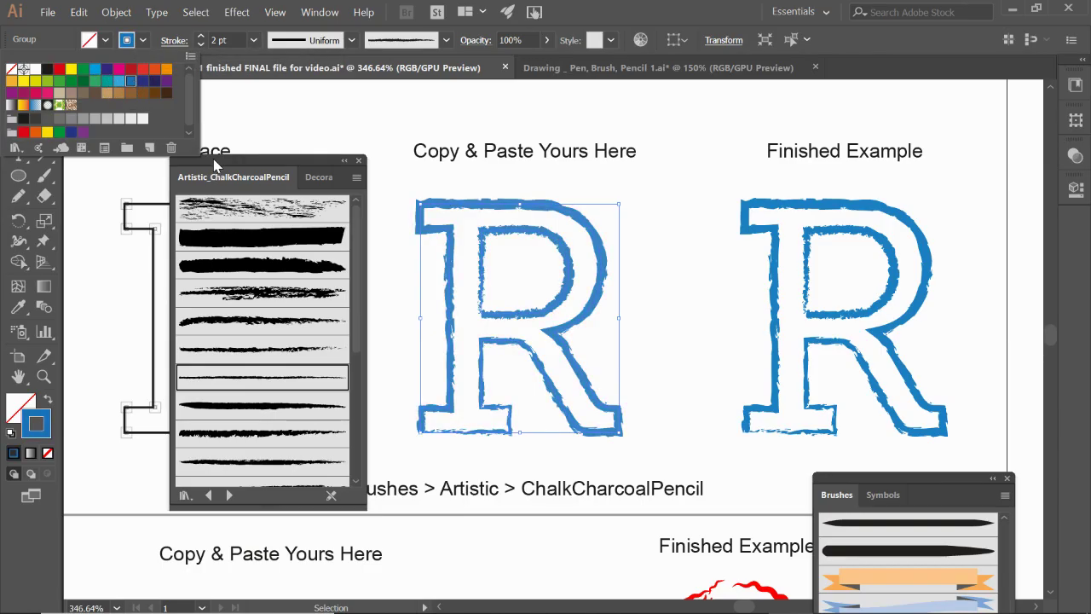
pyautogui.moveTo(264, 162)
pyautogui.mouseDown()
pyautogui.moveTo(449, 438)
pyautogui.moveTo(538, 484)
pyautogui.mouseUp()
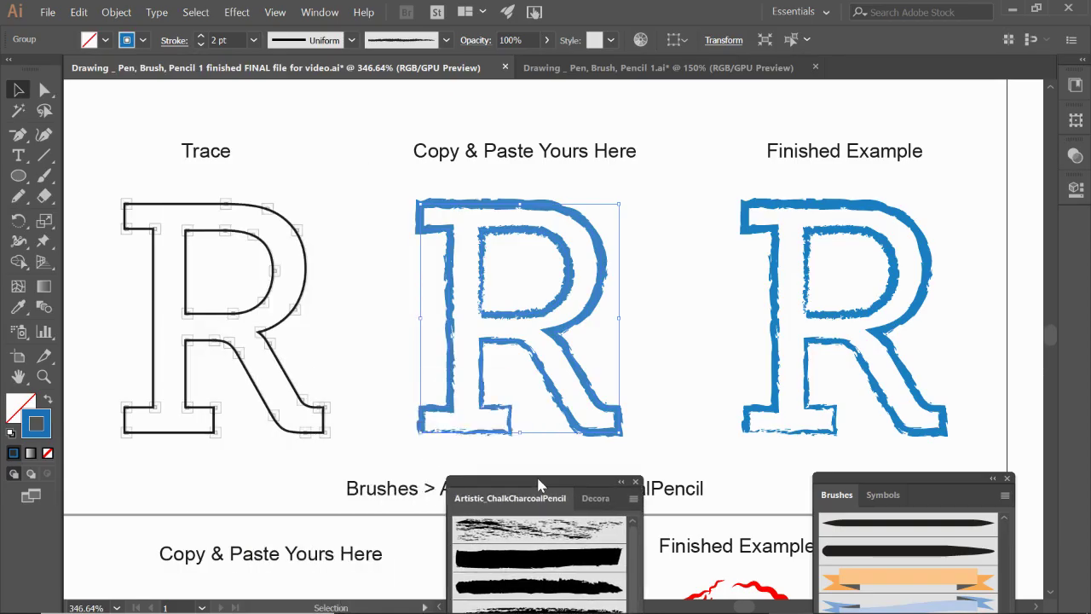
# Zoom in on the Pencil tool rose row and select the traced rose
pyautogui.hotkey('ctrl', '0')
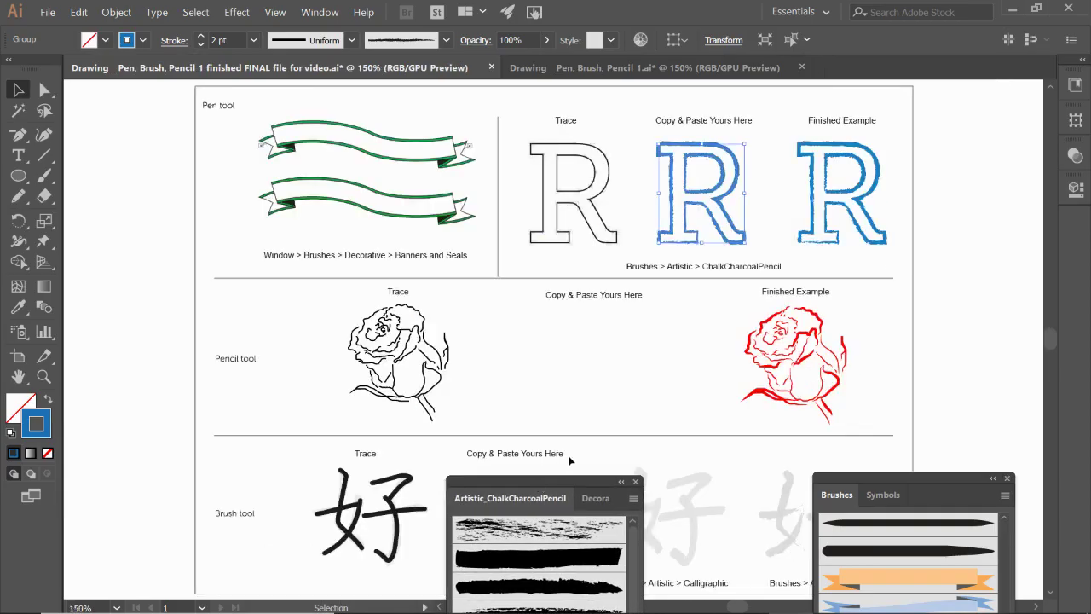
pyautogui.press('z')
pyautogui.moveTo(198, 286); pyautogui.dragTo(515, 435)
pyautogui.press('v')
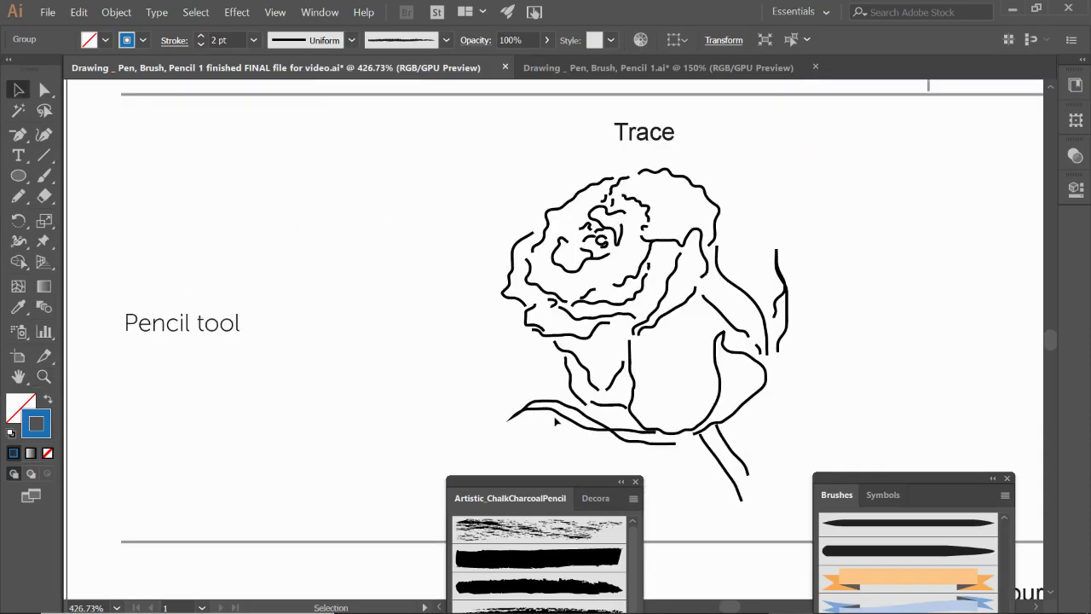
pyautogui.click(586, 343)
pyautogui.moveTo(861, 332); pyautogui.dragTo(761, 320)
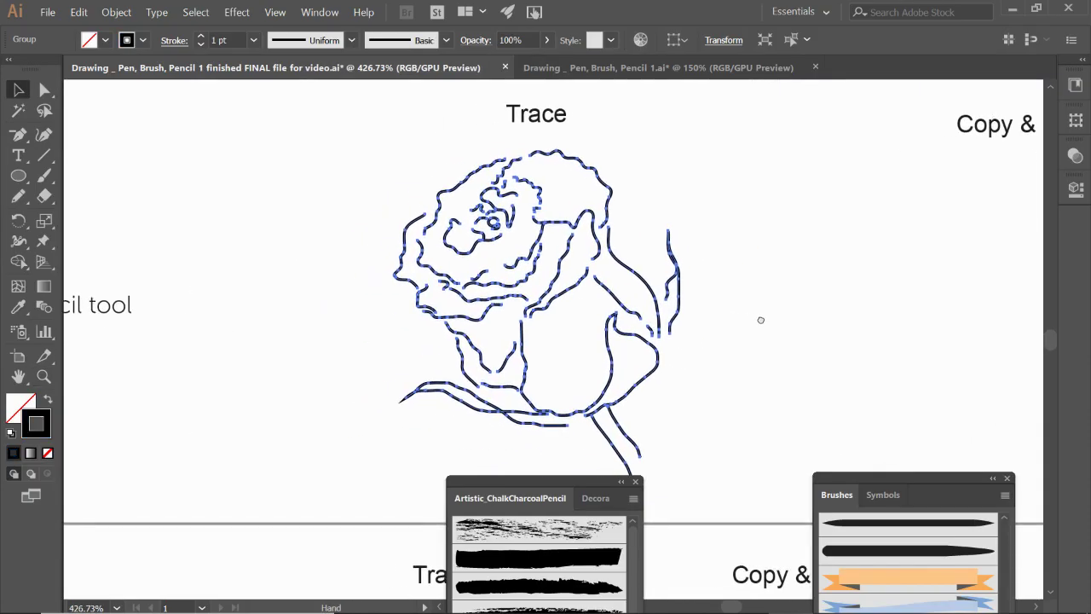
pyautogui.hotkey('ctrl', '-')
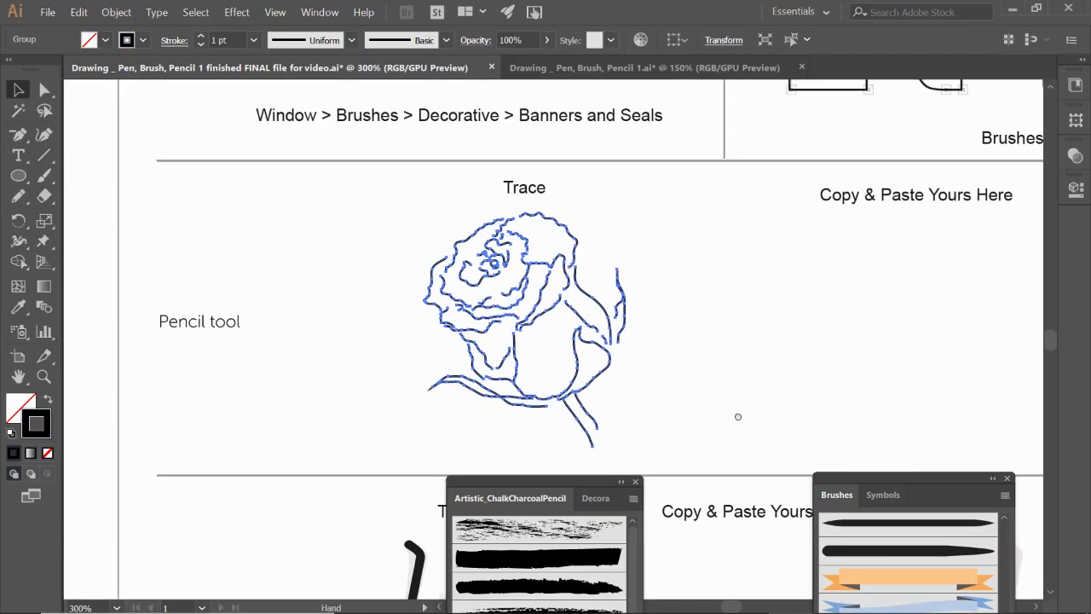
pyautogui.moveTo(738, 416); pyautogui.dragTo(686, 393)
# Alt-drag a duplicate of the rose into the Copy & Paste Yours Here area
pyautogui.moveTo(490, 292)
pyautogui.mouseDown()
pyautogui.moveTo(546, 287)
pyautogui.moveTo(489, 281)
pyautogui.moveTo(490, 301)
pyautogui.mouseUp()
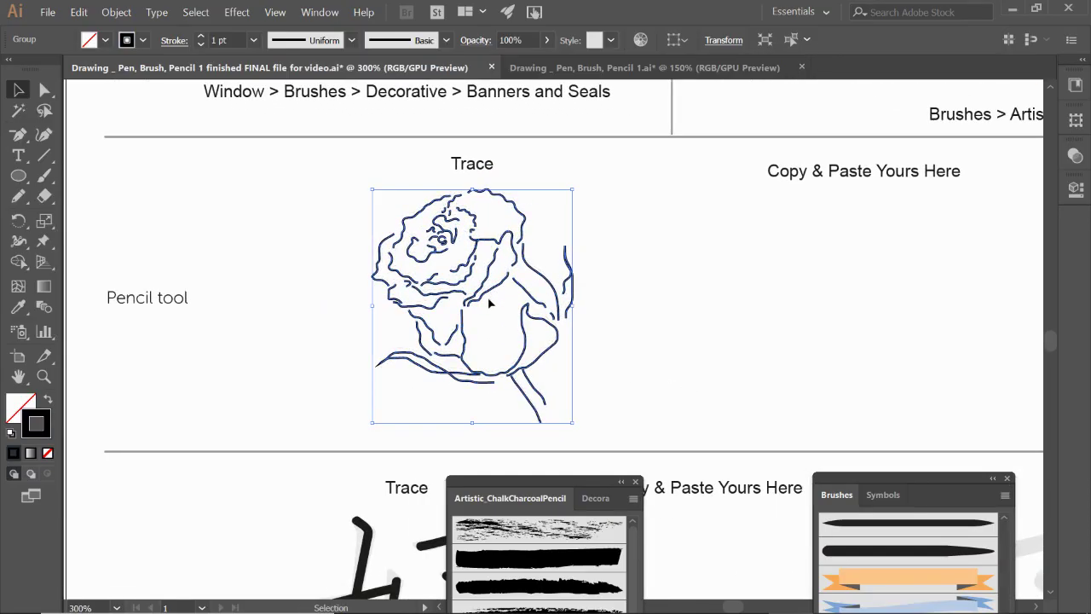
pyautogui.moveTo(426, 318); pyautogui.dragTo(508, 352)
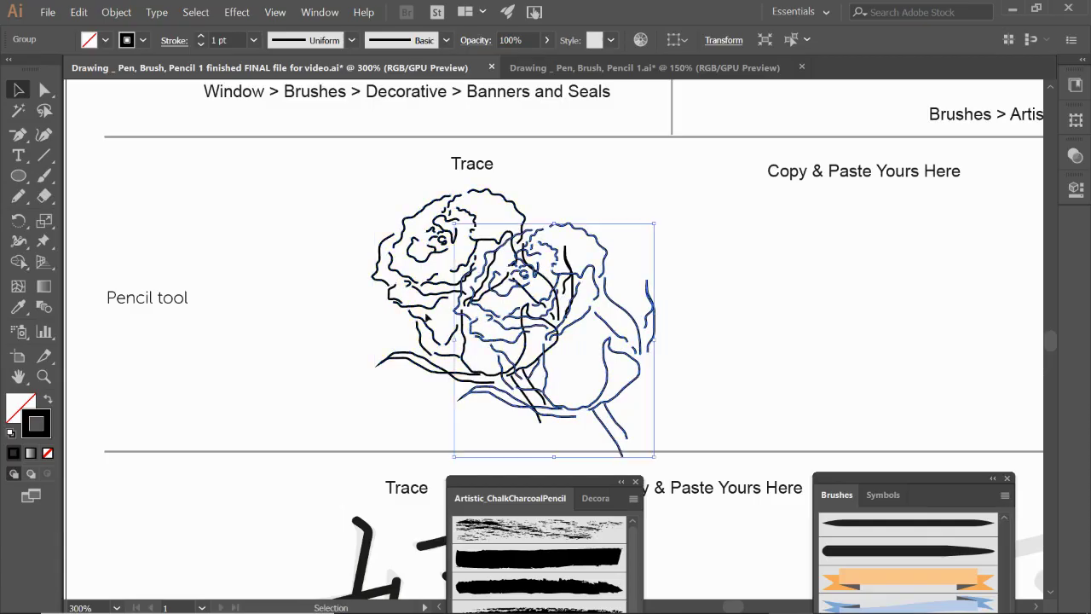
pyautogui.moveTo(617, 297); pyautogui.dragTo(679, 292)
pyautogui.press('Escape')
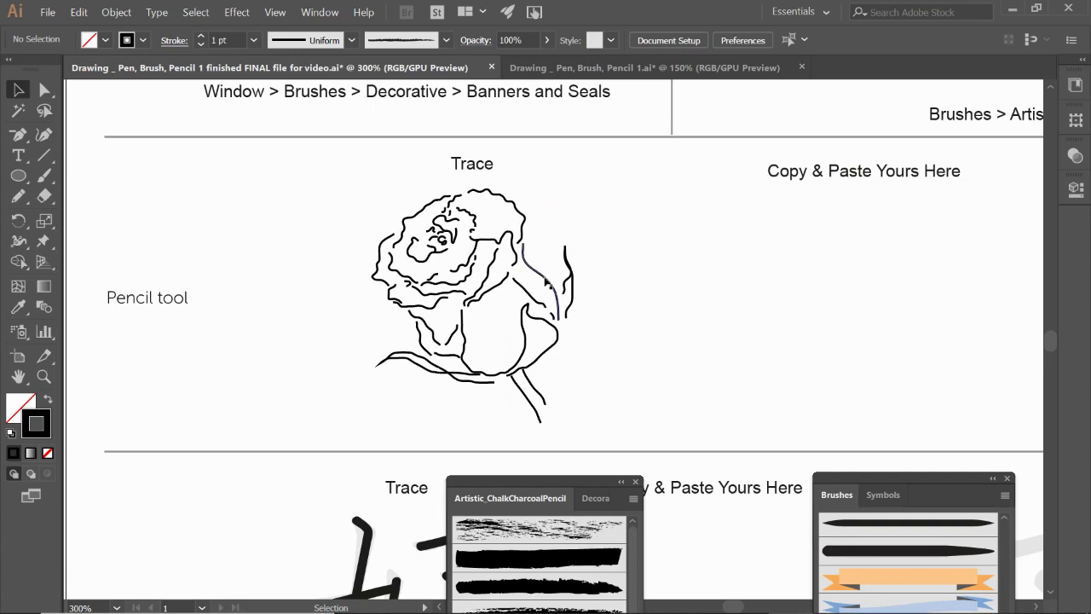
pyautogui.click(545, 282)
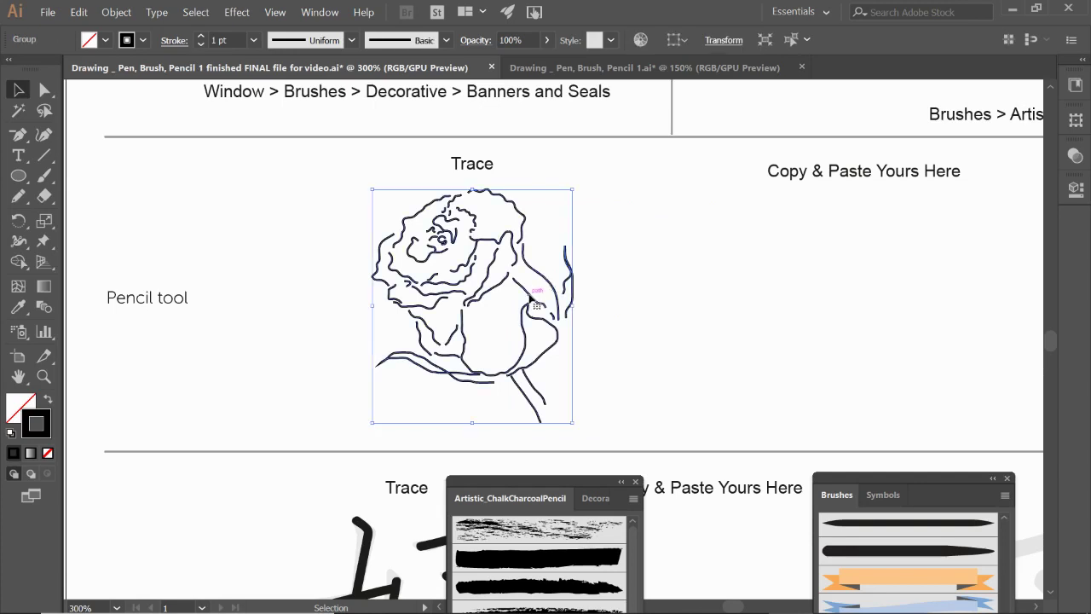
pyautogui.moveTo(530, 296); pyautogui.dragTo(905, 298)
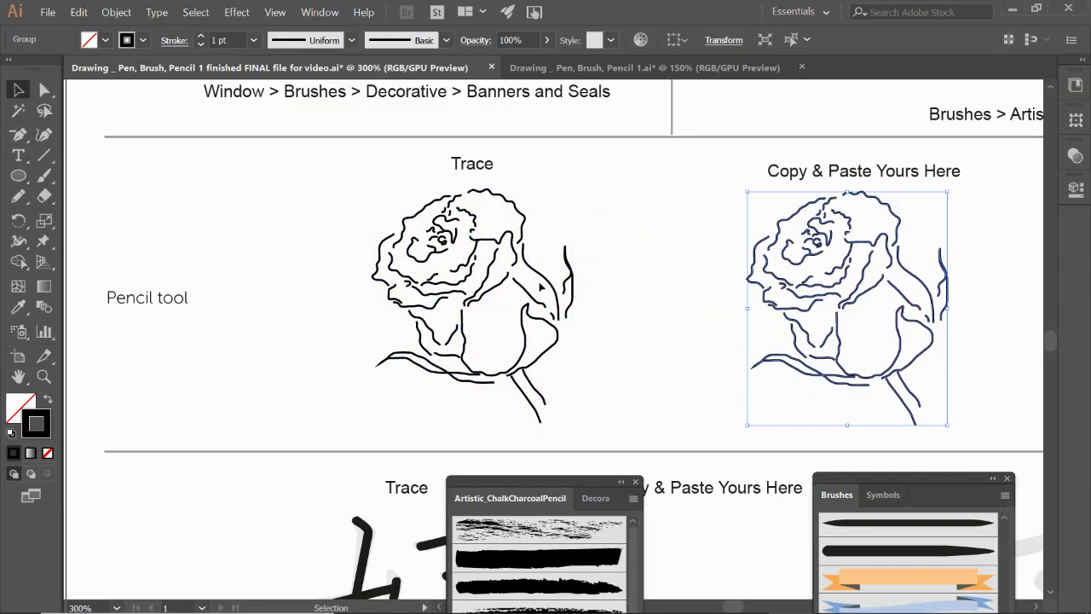
pyautogui.moveTo(543, 287); pyautogui.dragTo(641, 335)
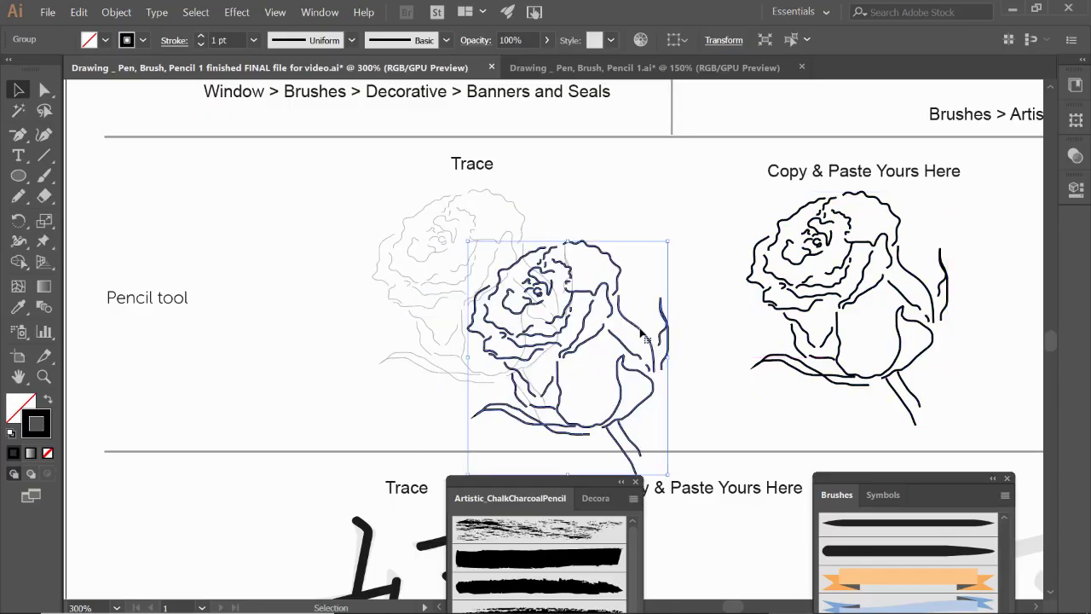
# Zoom in on the rose's petals and draw four trial Pencil strokes along its outline
pyautogui.press('a')
pyautogui.moveTo(327, 181); pyautogui.dragTo(511, 325)
pyautogui.press('z')
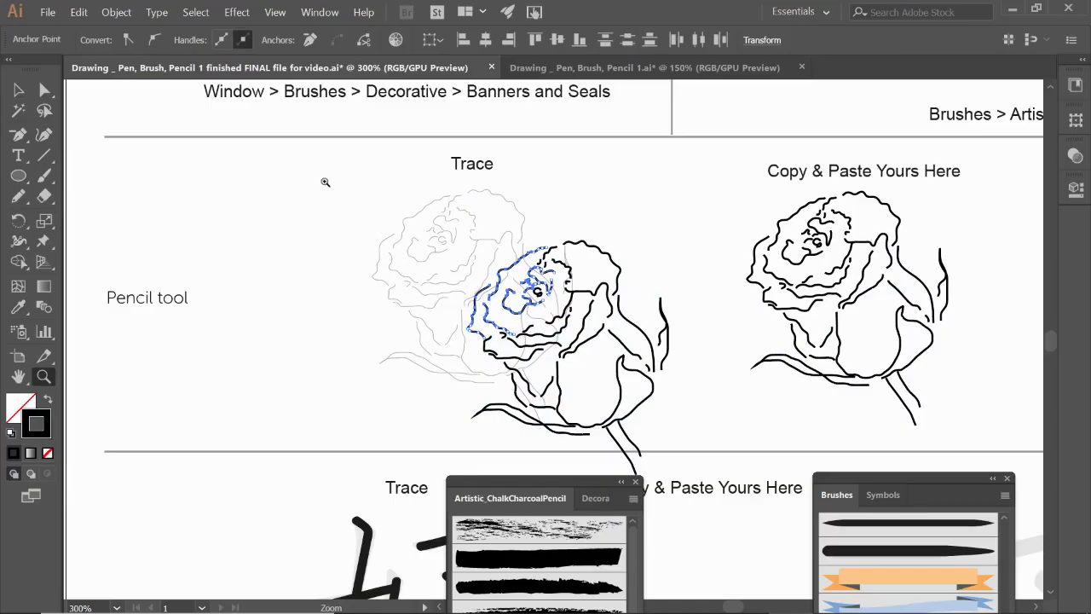
pyautogui.moveTo(324, 178); pyautogui.dragTo(540, 329)
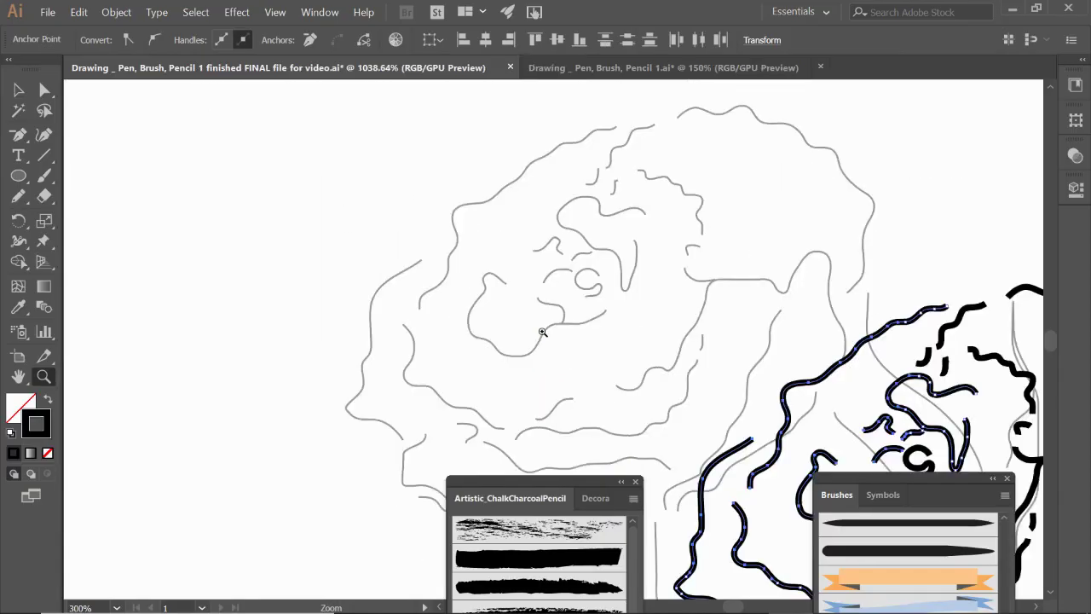
pyautogui.click(18, 199)
pyautogui.moveTo(418, 308)
pyautogui.mouseDown()
pyautogui.moveTo(447, 275)
pyautogui.moveTo(452, 214)
pyautogui.moveTo(605, 128)
pyautogui.mouseUp()
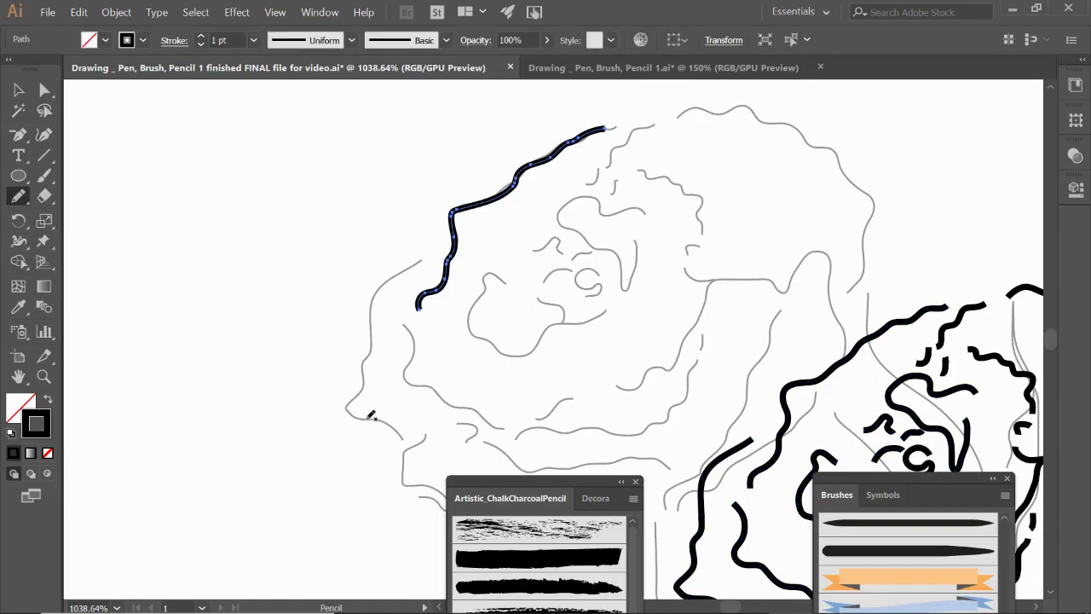
pyautogui.moveTo(401, 437)
pyautogui.mouseDown()
pyautogui.moveTo(348, 406)
pyautogui.moveTo(374, 348)
pyautogui.moveTo(371, 297)
pyautogui.moveTo(414, 268)
pyautogui.mouseUp()
pyautogui.moveTo(404, 321)
pyautogui.mouseDown()
pyautogui.moveTo(407, 383)
pyautogui.moveTo(474, 411)
pyautogui.mouseUp()
pyautogui.moveTo(501, 426); pyautogui.dragTo(502, 426)
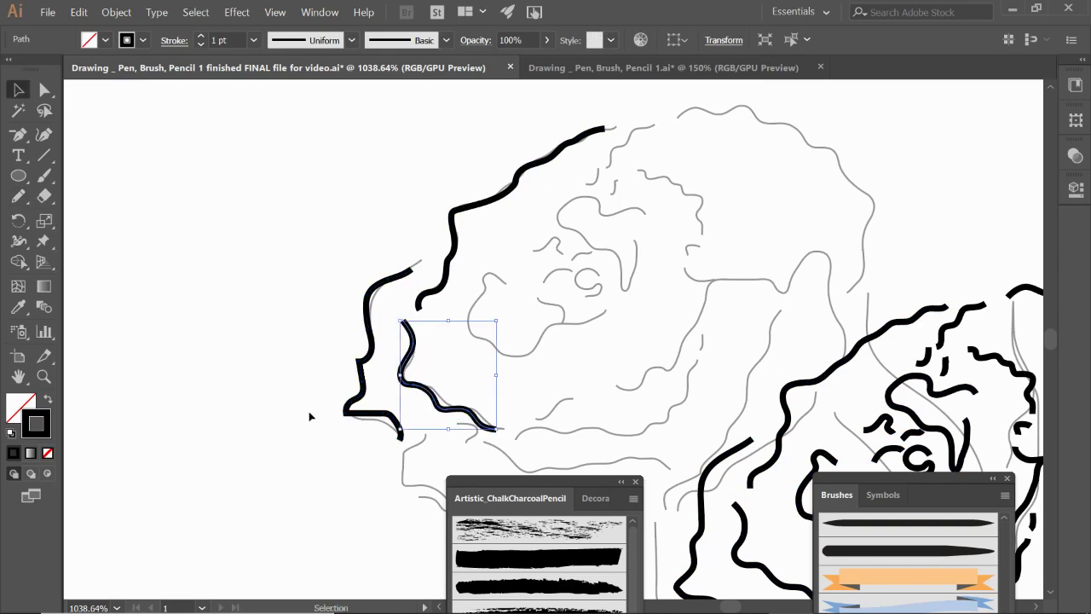
# Undo the trial strokes and the rose move, then zoom out to the whole rose row
pyautogui.hotkey('ctrl', 'z')
pyautogui.hotkey('ctrl', 'z')
pyautogui.hotkey('ctrl', 'z')
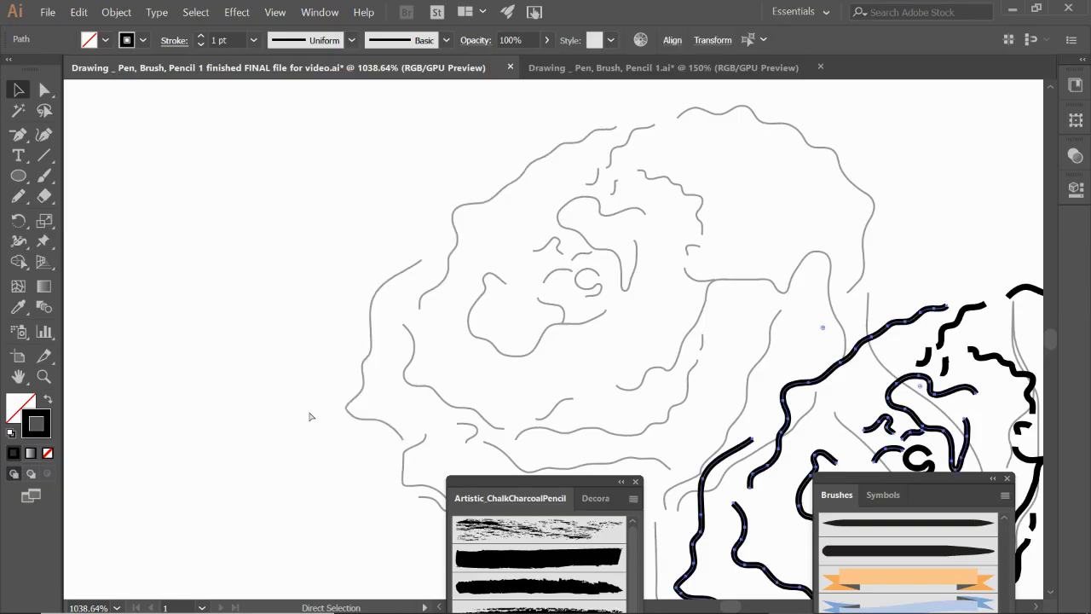
pyautogui.hotkey('ctrl', 'z')
pyautogui.hotkey('ctrl', '-')
pyautogui.hotkey('ctrl', '-')
pyautogui.hotkey('ctrl', '-')
pyautogui.hotkey('ctrl', '-')
pyautogui.hotkey('ctrl', '-')
pyautogui.moveTo(552, 315); pyautogui.dragTo(540, 312)
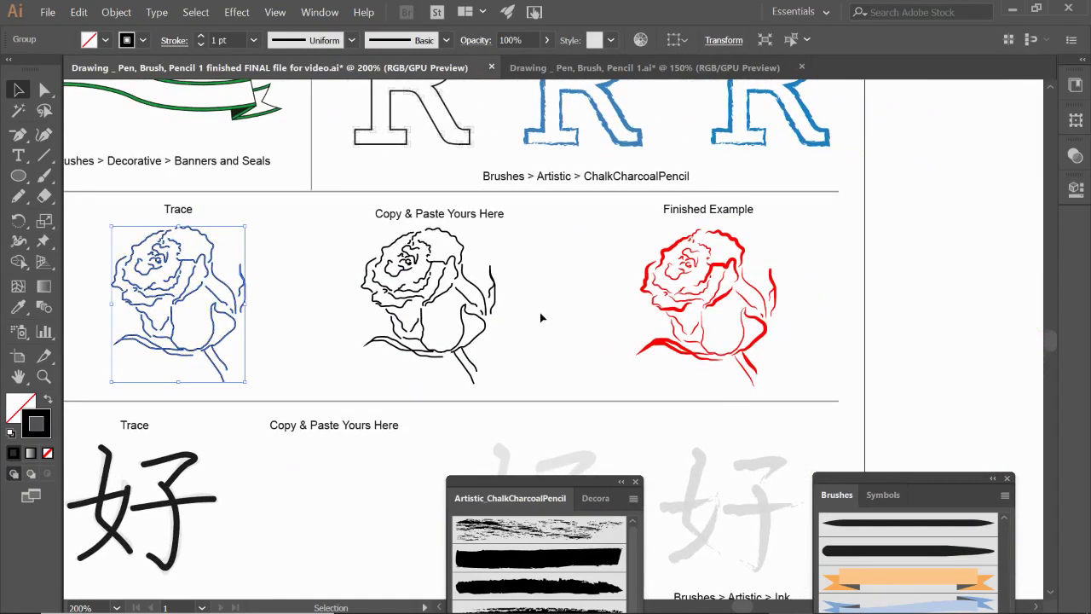
# Zoom in on the middle rose row and select the copied rose
pyautogui.press('z')
pyautogui.moveTo(353, 202); pyautogui.dragTo(878, 386)
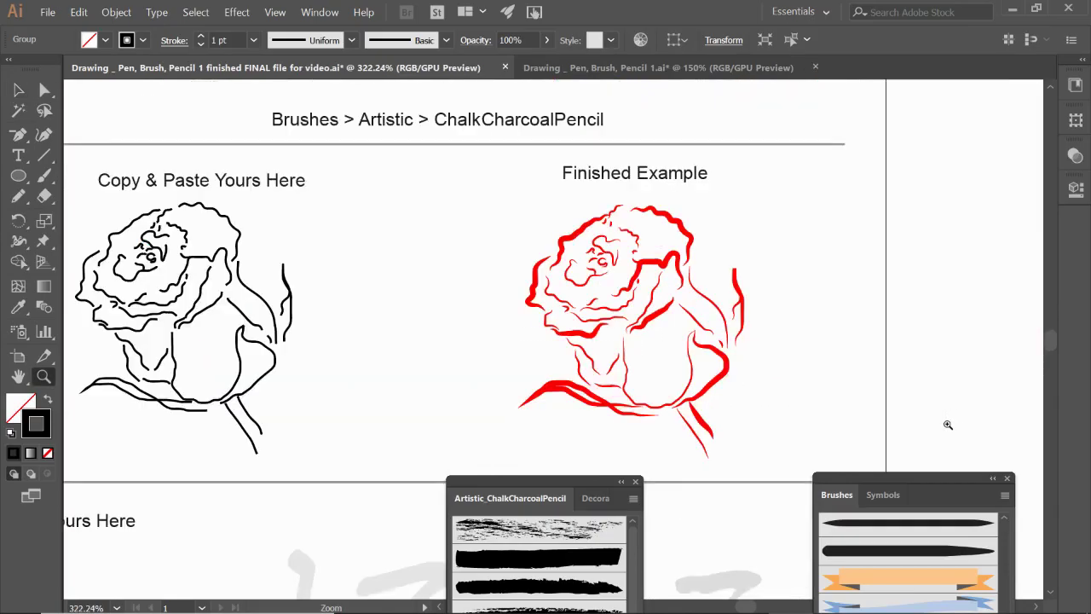
pyautogui.press('v')
pyautogui.moveTo(326, 372); pyautogui.dragTo(404, 372)
pyautogui.click(338, 368)
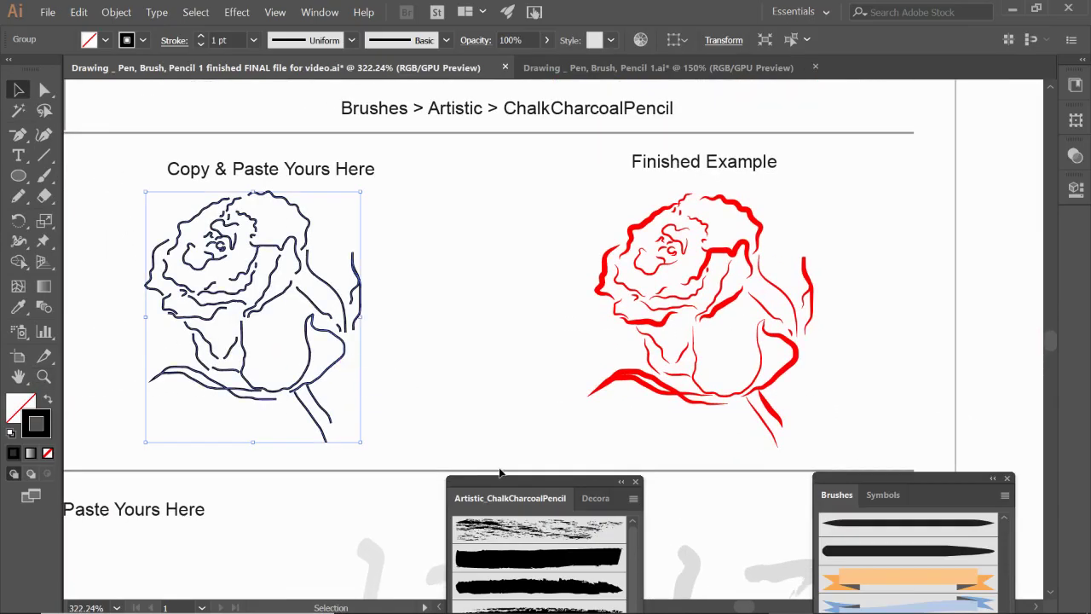
pyautogui.moveTo(538, 487)
pyautogui.mouseDown()
pyautogui.moveTo(531, 395)
pyautogui.moveTo(547, 491)
pyautogui.mouseUp()
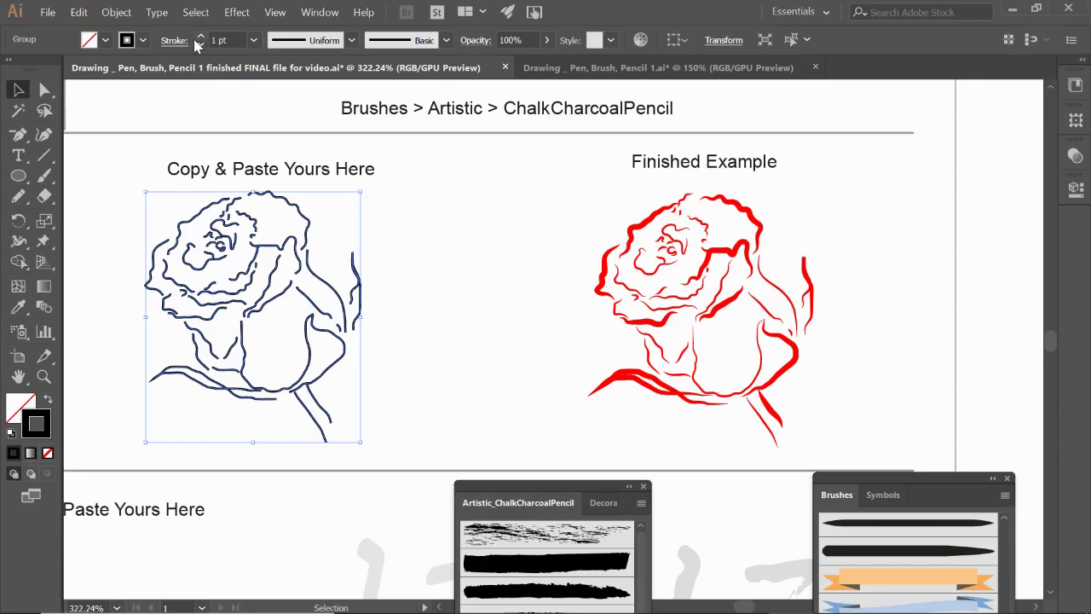
# Give the rose copy's strokes Width Profile 1 and a 3 pt weight
pyautogui.click(351, 40)
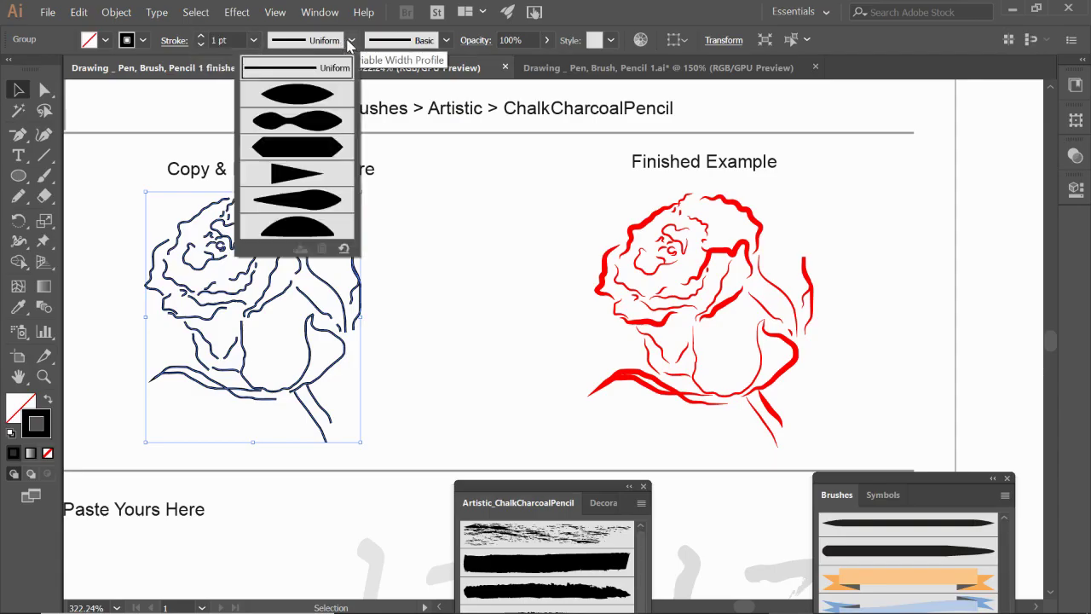
pyautogui.click(312, 95)
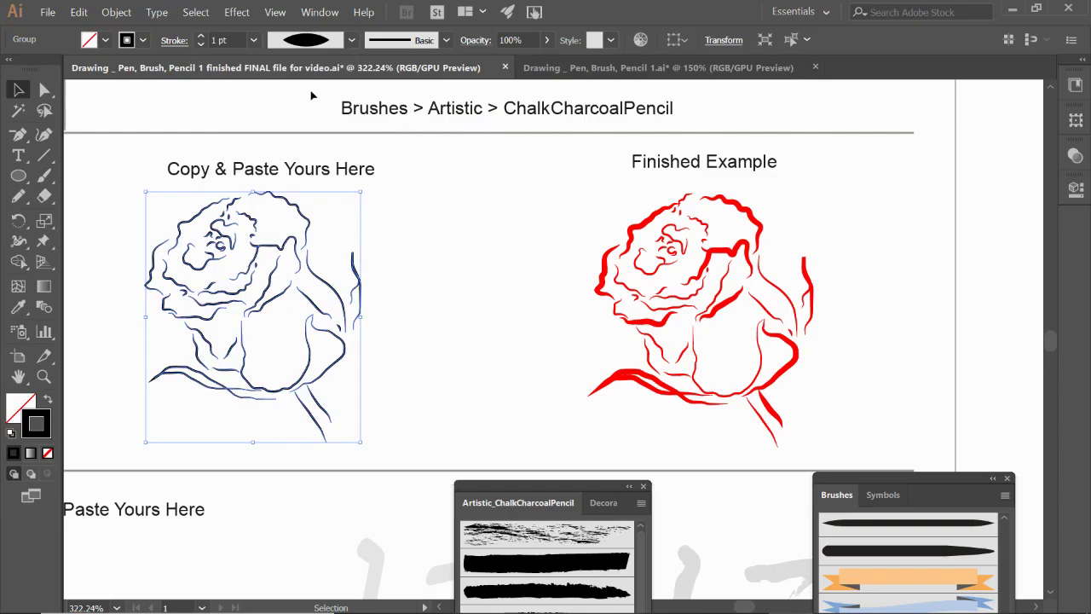
pyautogui.click(352, 40)
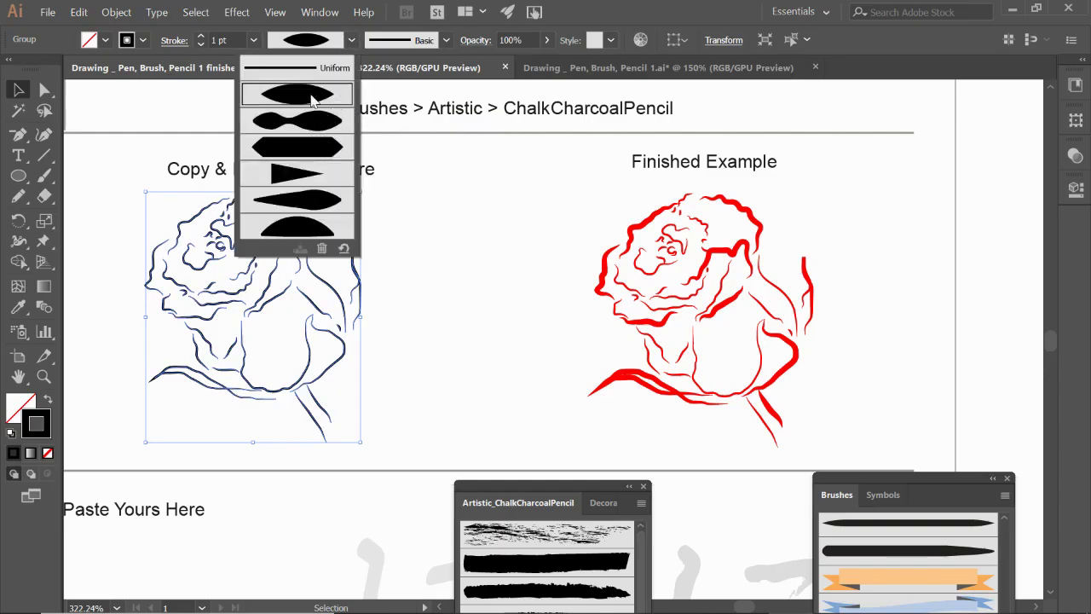
pyautogui.click(202, 38)
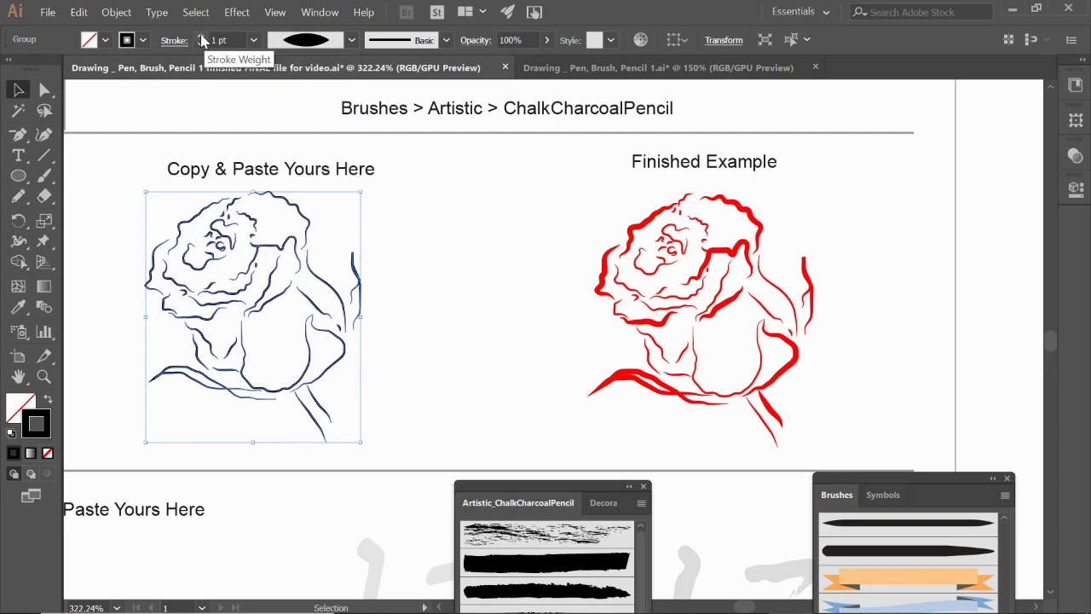
pyautogui.click(201, 37)
pyautogui.click(201, 36)
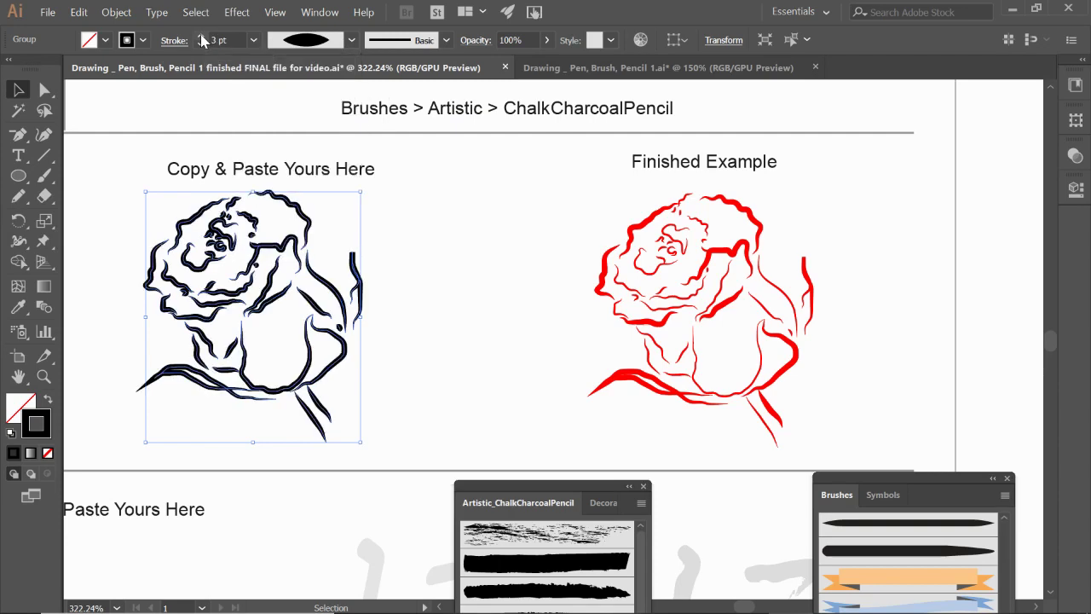
# Colour the rose copy's strokes red and zoom out
pyautogui.click(125, 40)
pyautogui.click(59, 68)
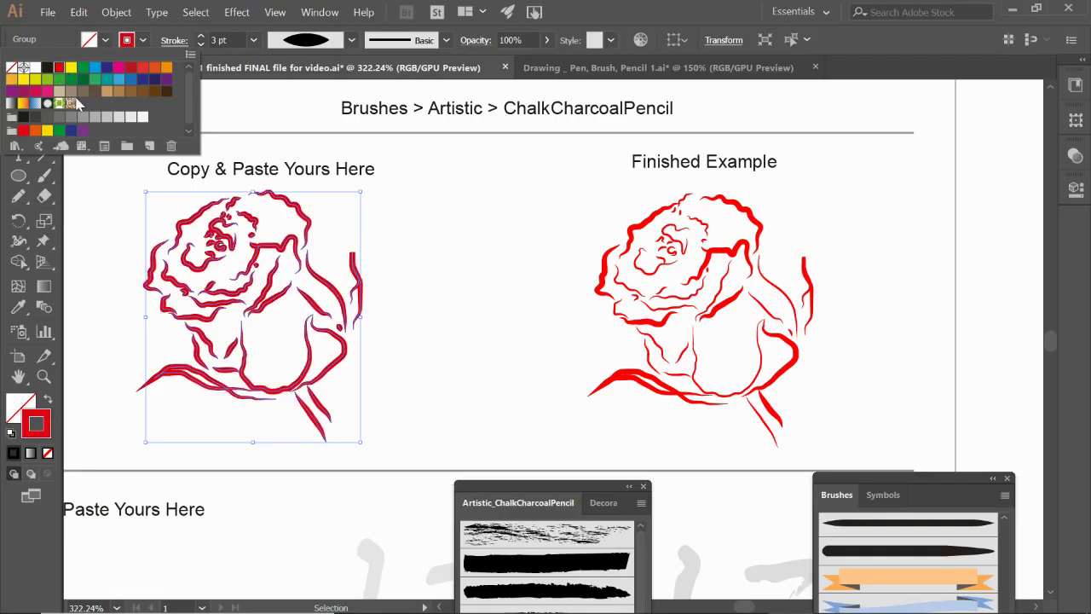
pyautogui.click(230, 283)
pyautogui.press('a')
pyautogui.hotkey('ctrl', '-')
pyautogui.hotkey('ctrl', '-')
pyautogui.hotkey('ctrl', '-')
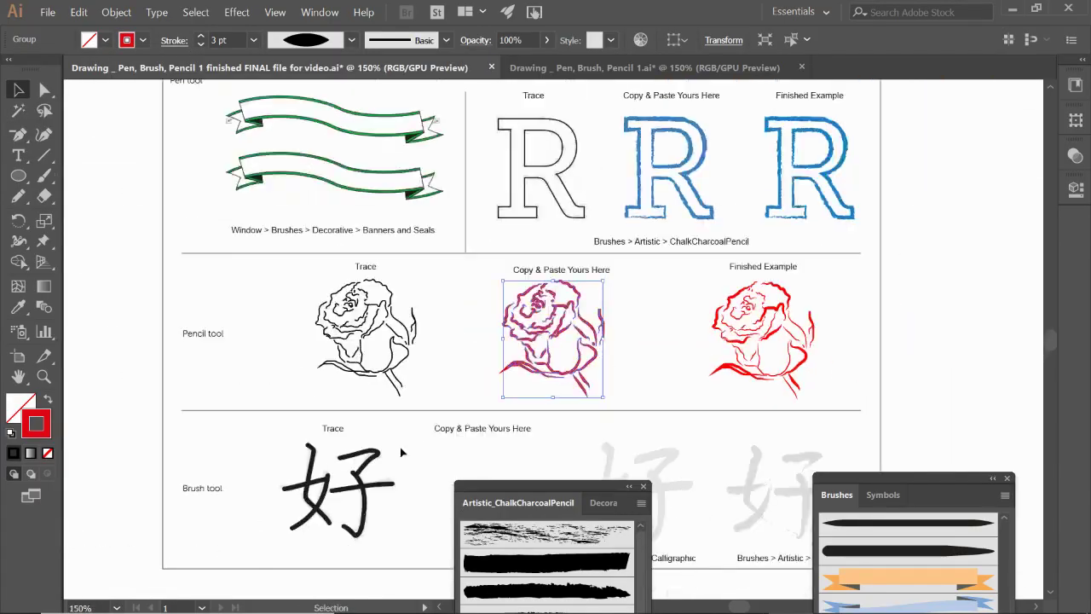
# Zoom in on the 好 row and move the black finished 好 off the trace template
pyautogui.moveTo(414, 440); pyautogui.dragTo(433, 287)
pyautogui.press('v')
pyautogui.press('z')
pyautogui.moveTo(177, 213); pyautogui.dragTo(619, 406)
pyautogui.press('v')
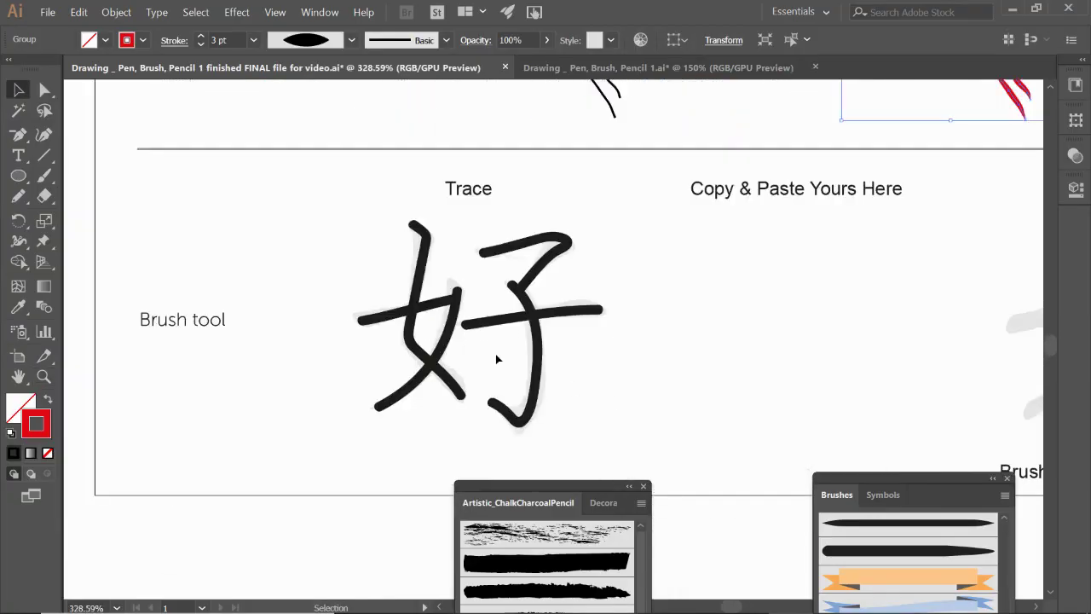
pyautogui.moveTo(435, 363); pyautogui.dragTo(229, 595)
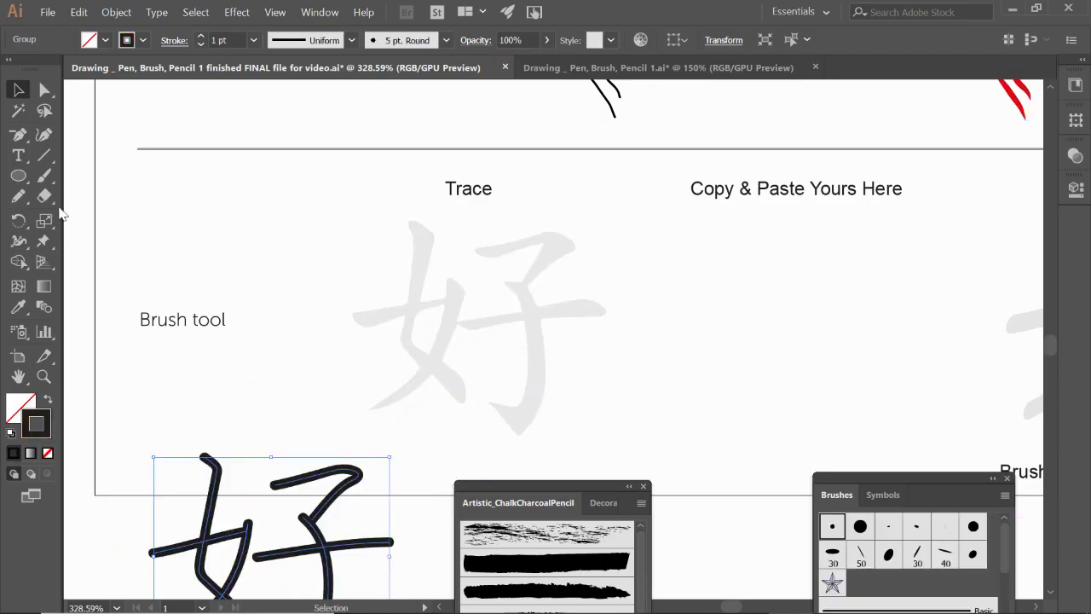
# Paint the horizontal, bending, and rising diagonal strokes of 女 over the grey guide
pyautogui.click(44, 176)
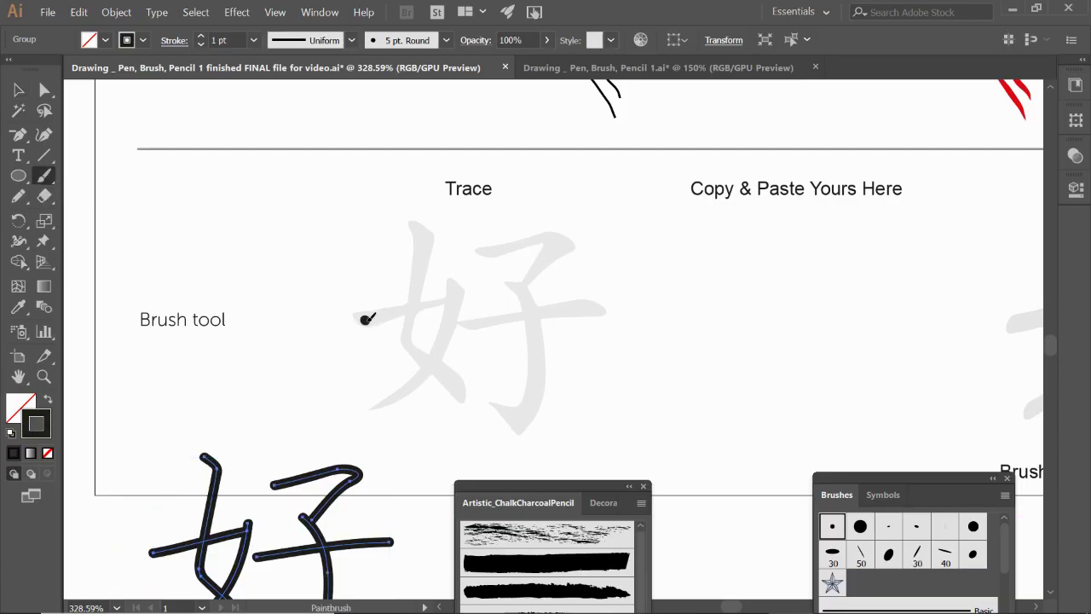
pyautogui.moveTo(364, 319); pyautogui.dragTo(460, 302)
pyautogui.moveTo(421, 230)
pyautogui.mouseDown()
pyautogui.moveTo(412, 334)
pyautogui.moveTo(469, 389)
pyautogui.mouseUp()
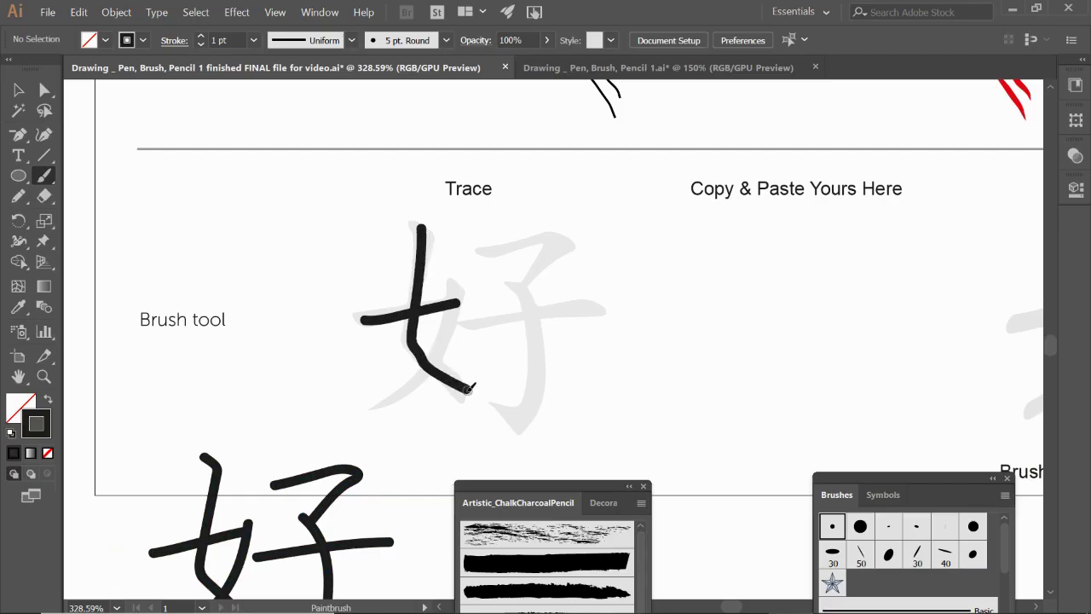
pyautogui.moveTo(378, 404)
pyautogui.mouseDown()
pyautogui.moveTo(440, 347)
pyautogui.moveTo(452, 285)
pyautogui.mouseUp()
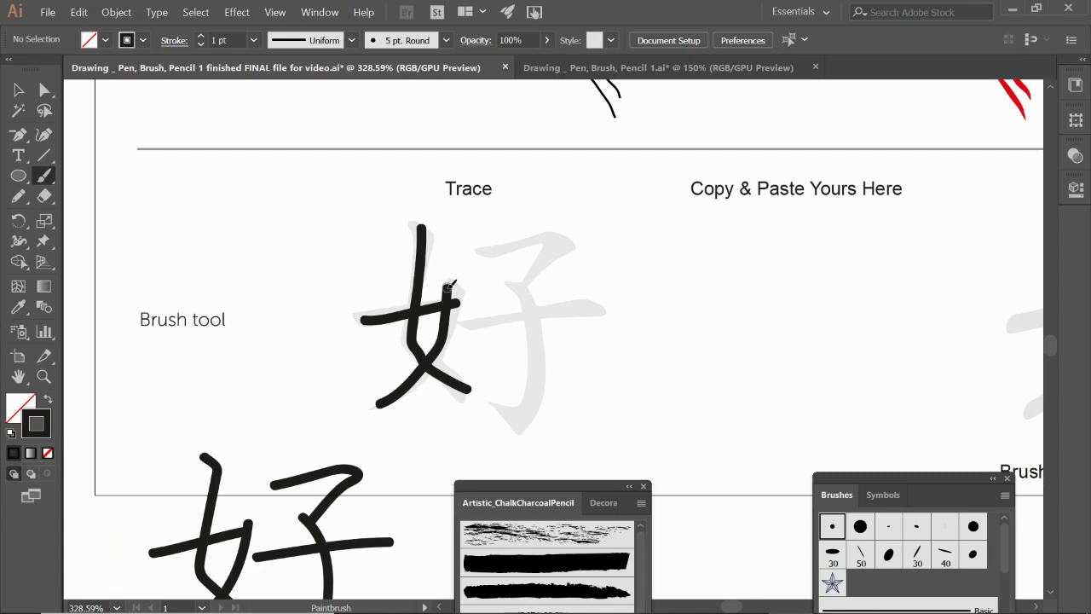
pyautogui.click(45, 90)
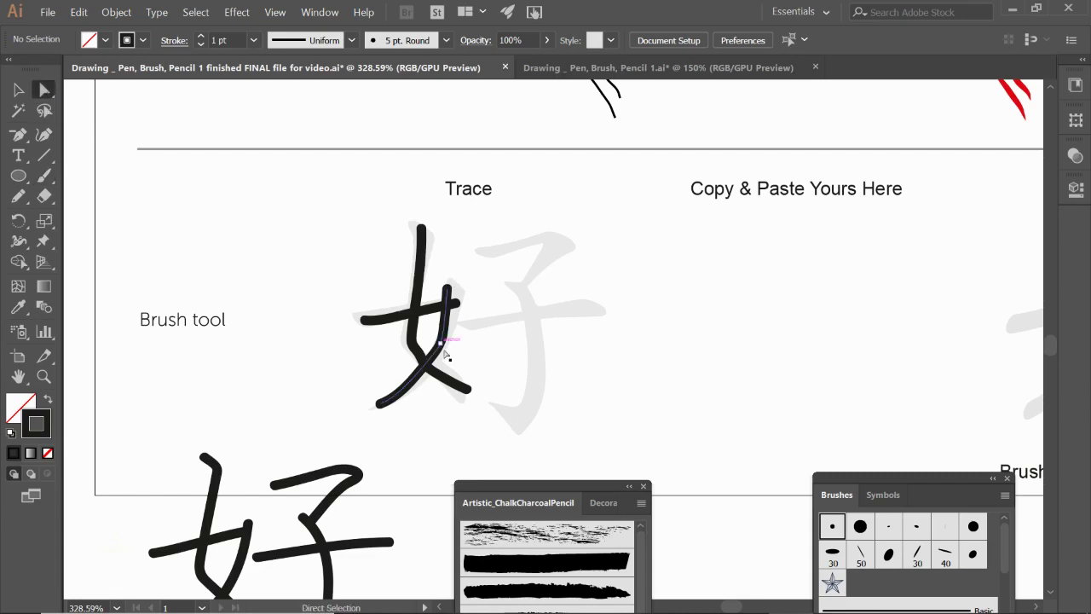
# Adjust the diagonal stroke's top, middle, and lower anchors to follow the guide
pyautogui.click(437, 348)
pyautogui.press('z')
pyautogui.moveTo(312, 239); pyautogui.dragTo(602, 438)
pyautogui.press('a')
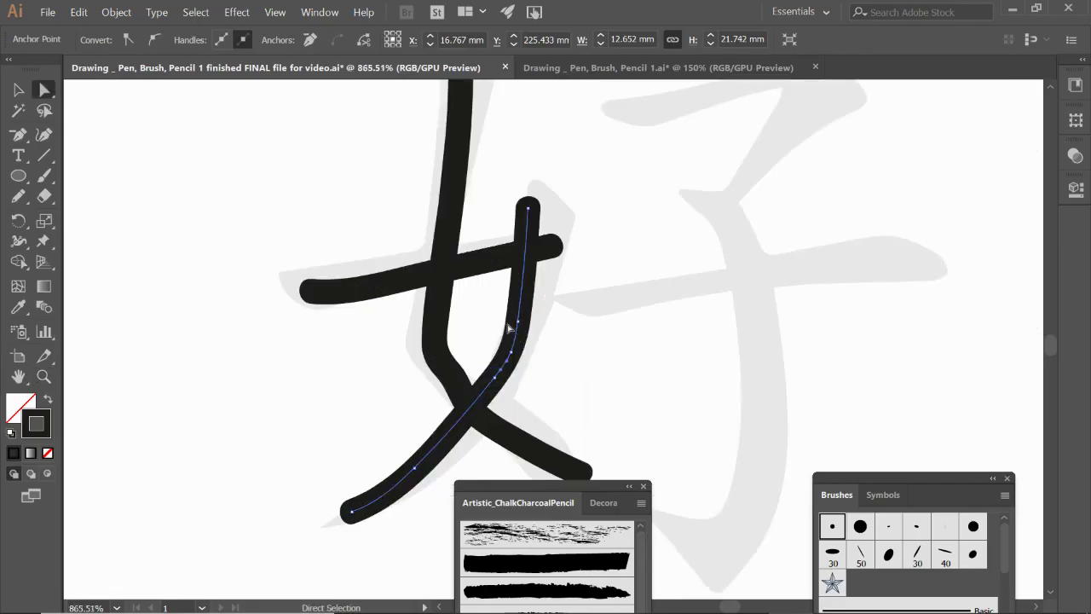
pyautogui.click(519, 319)
pyautogui.moveTo(527, 211); pyautogui.dragTo(546, 205)
pyautogui.moveTo(519, 322); pyautogui.dragTo(523, 325)
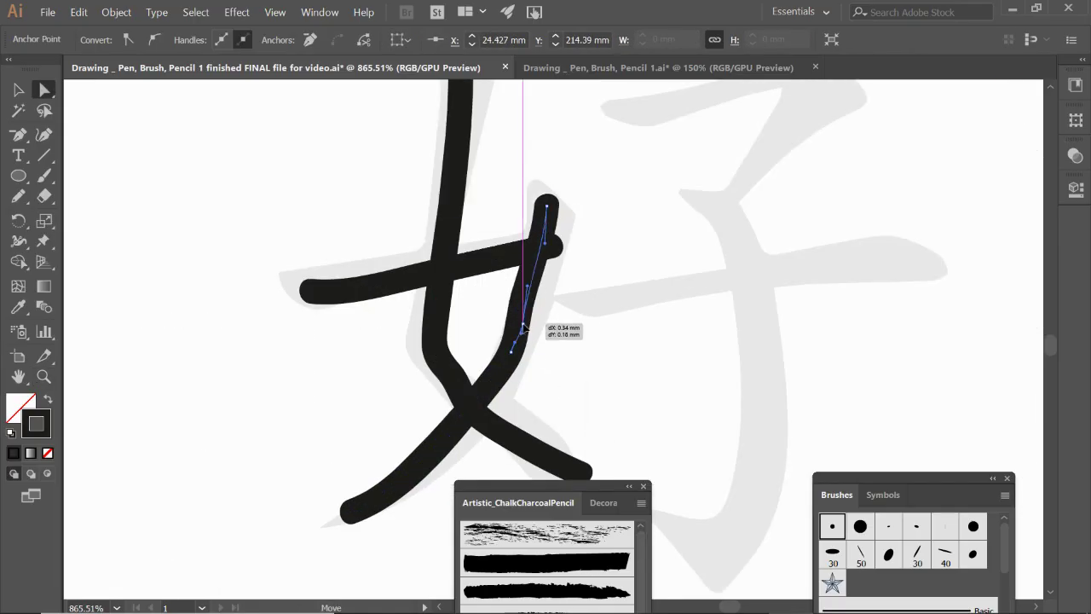
pyautogui.moveTo(414, 469); pyautogui.dragTo(425, 465)
# Paint the top and long horizontal strokes of 子 with the 5 pt round brush
pyautogui.moveTo(840, 479); pyautogui.dragTo(851, 191)
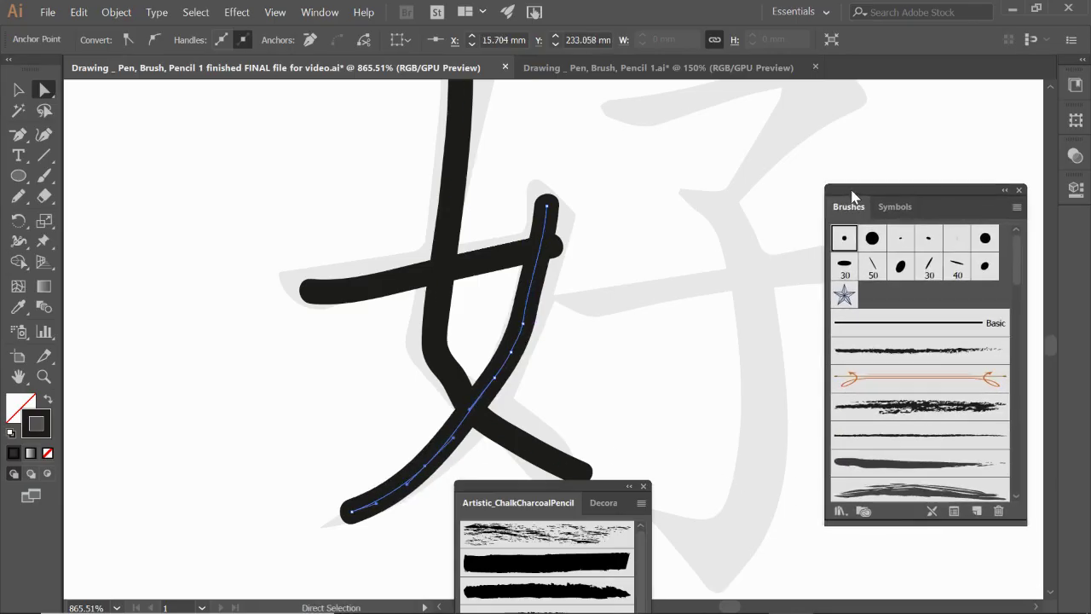
pyautogui.moveTo(504, 219); pyautogui.dragTo(442, 255)
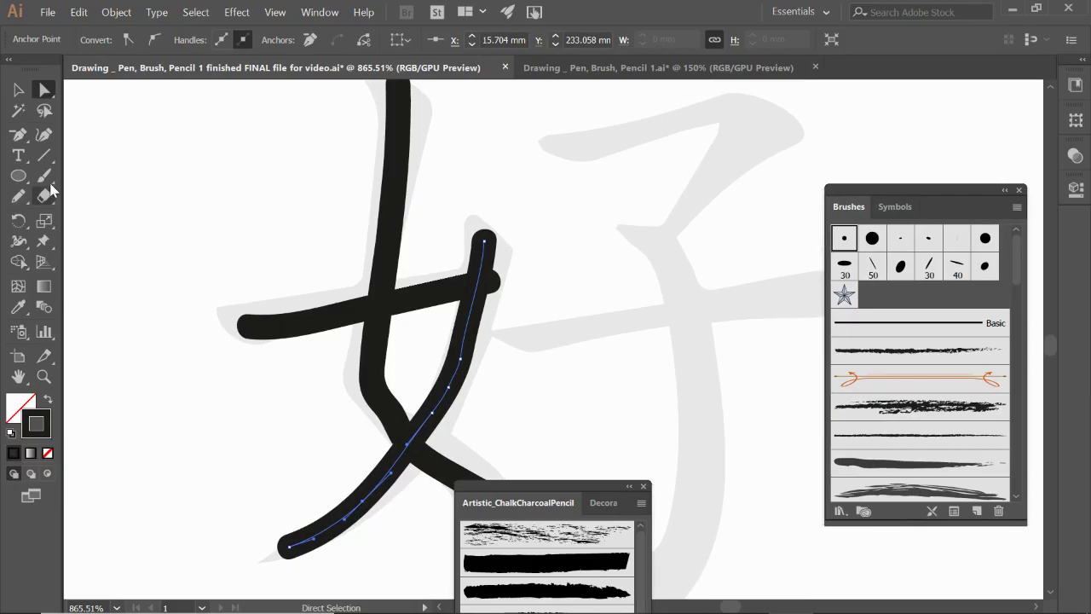
pyautogui.press('b')
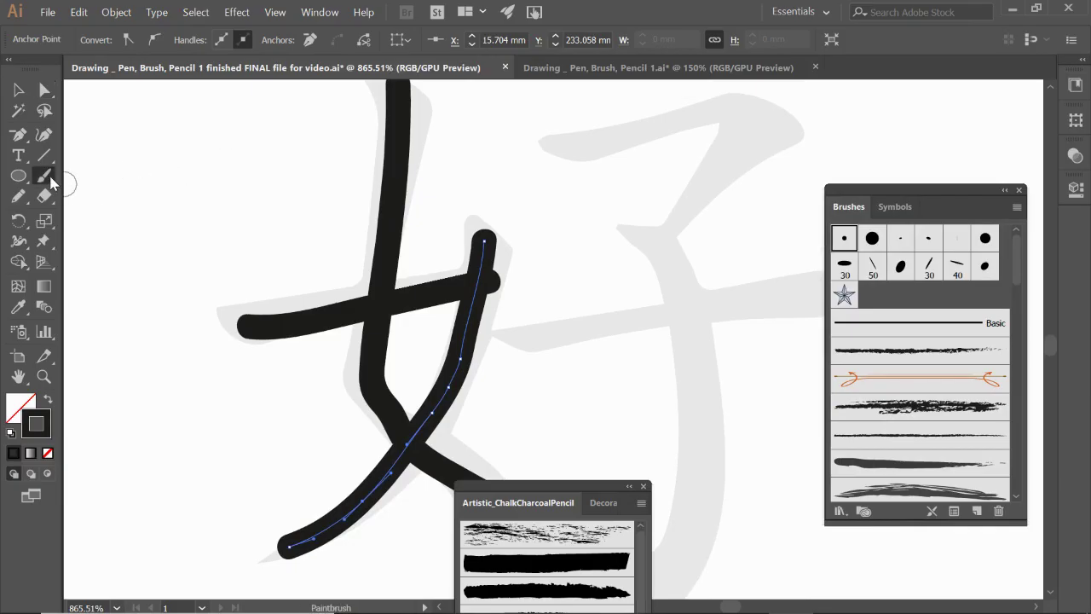
pyautogui.moveTo(867, 189)
pyautogui.mouseDown()
pyautogui.moveTo(860, 147)
pyautogui.moveTo(860, 177)
pyautogui.mouseUp()
pyautogui.moveTo(563, 145)
pyautogui.mouseDown()
pyautogui.moveTo(766, 103)
pyautogui.moveTo(675, 223)
pyautogui.mouseUp()
pyautogui.click(864, 226)
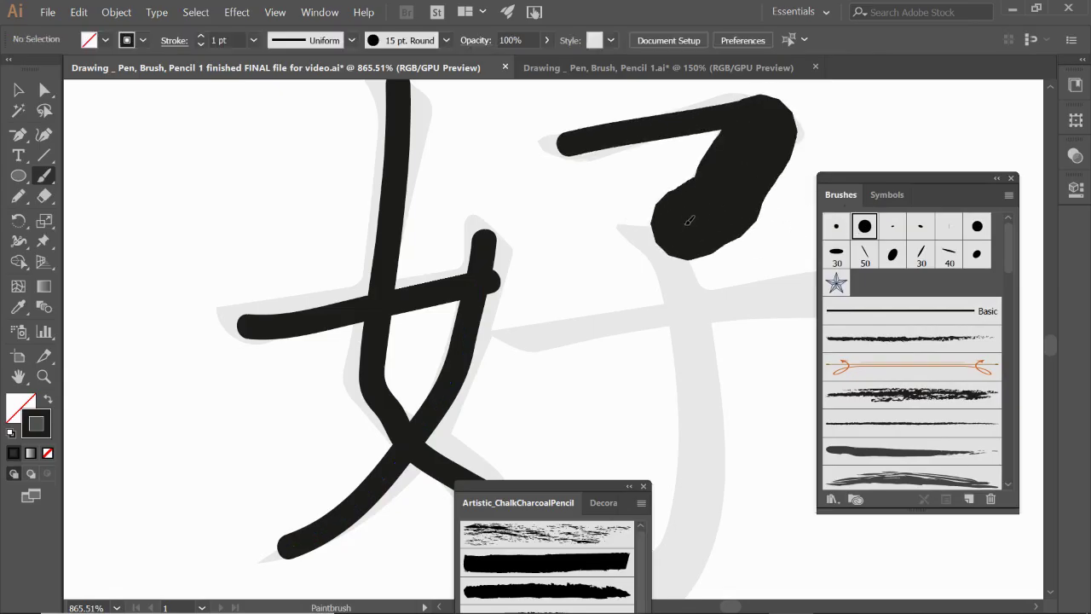
pyautogui.press('space')
pyautogui.moveTo(714, 357); pyautogui.dragTo(552, 348)
pyautogui.click(836, 226)
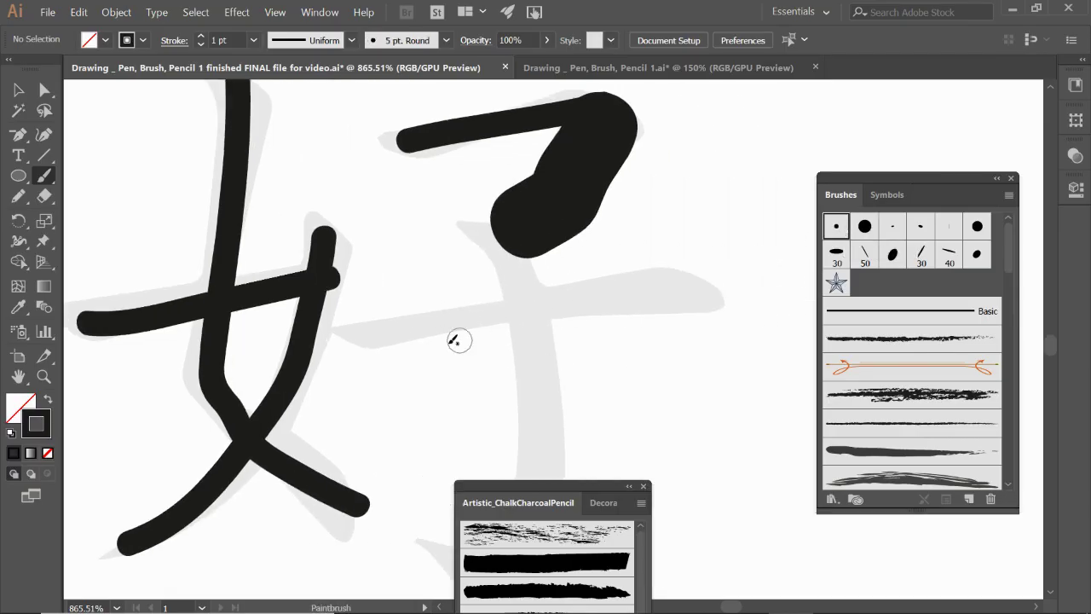
pyautogui.moveTo(371, 338); pyautogui.dragTo(687, 298)
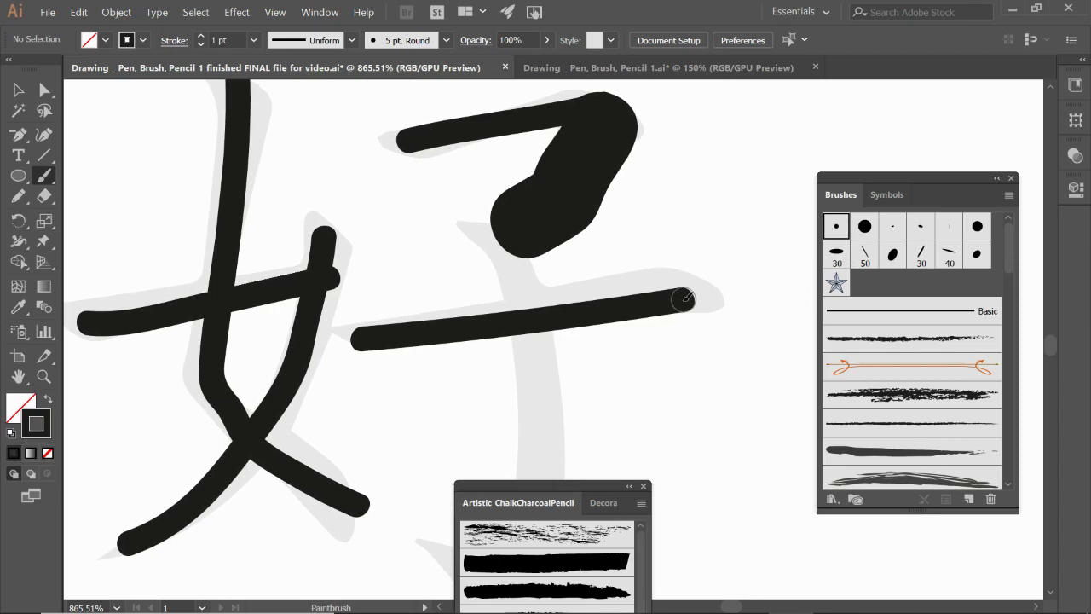
# Zoom out, marquee-select all practice strokes over the guide, and delete them
pyautogui.press('ctrl')
pyautogui.hotkey('ctrl', '-')
pyautogui.hotkey('ctrl', '-')
pyautogui.hotkey('ctrl', '-')
pyautogui.hotkey('ctrl', '-')
pyautogui.hotkey('ctrl', '-')
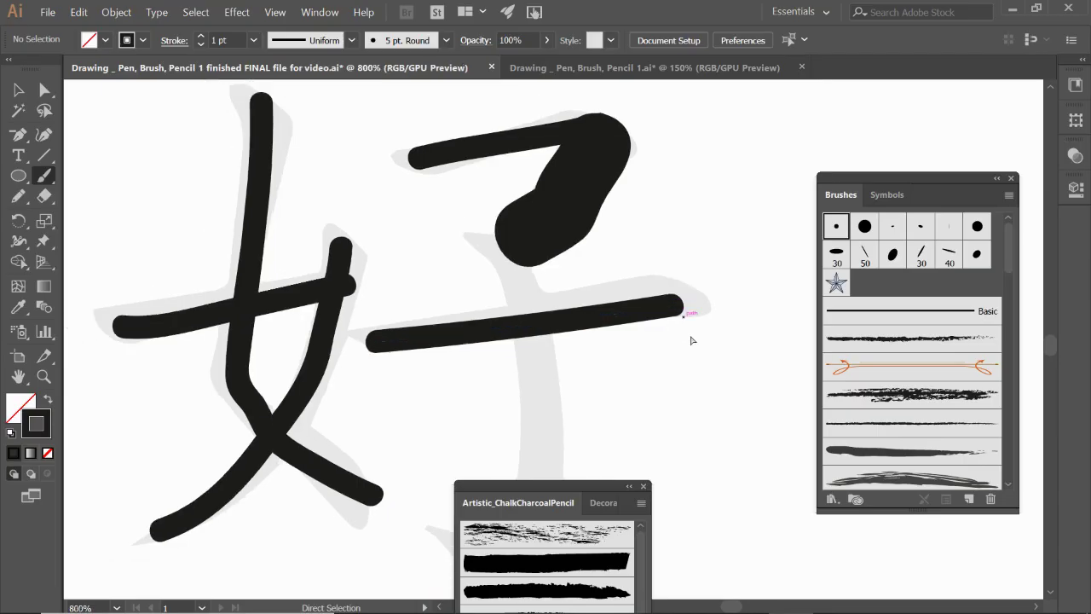
pyautogui.press('v')
pyautogui.moveTo(426, 276); pyautogui.dragTo(592, 384)
pyautogui.press('Delete')
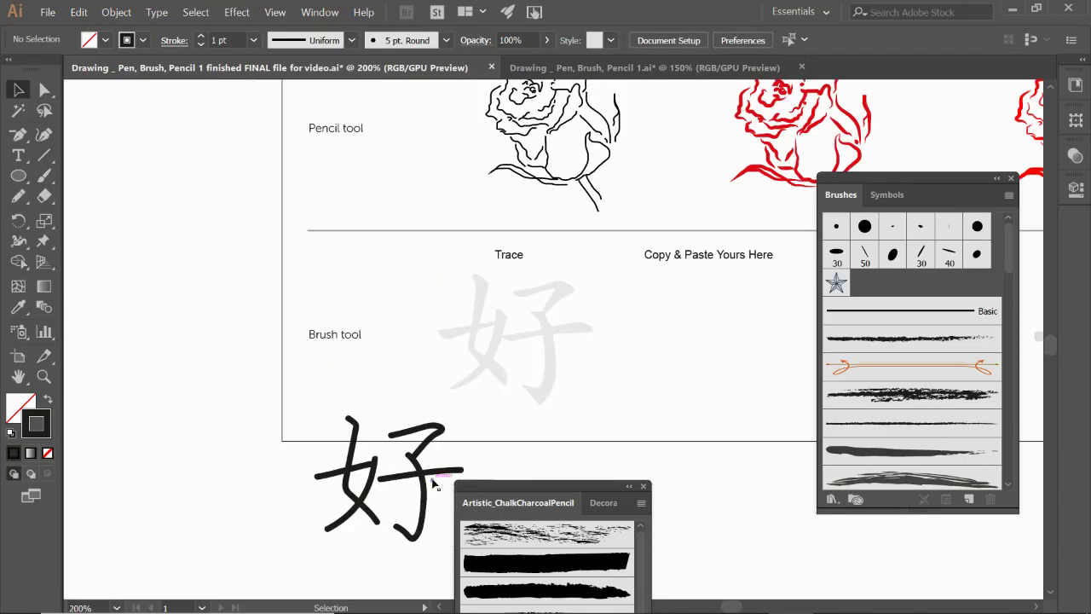
# Move the black 好 group from below the artboard onto the grey trace guide
pyautogui.click(430, 477)
pyautogui.doubleClick(431, 478)
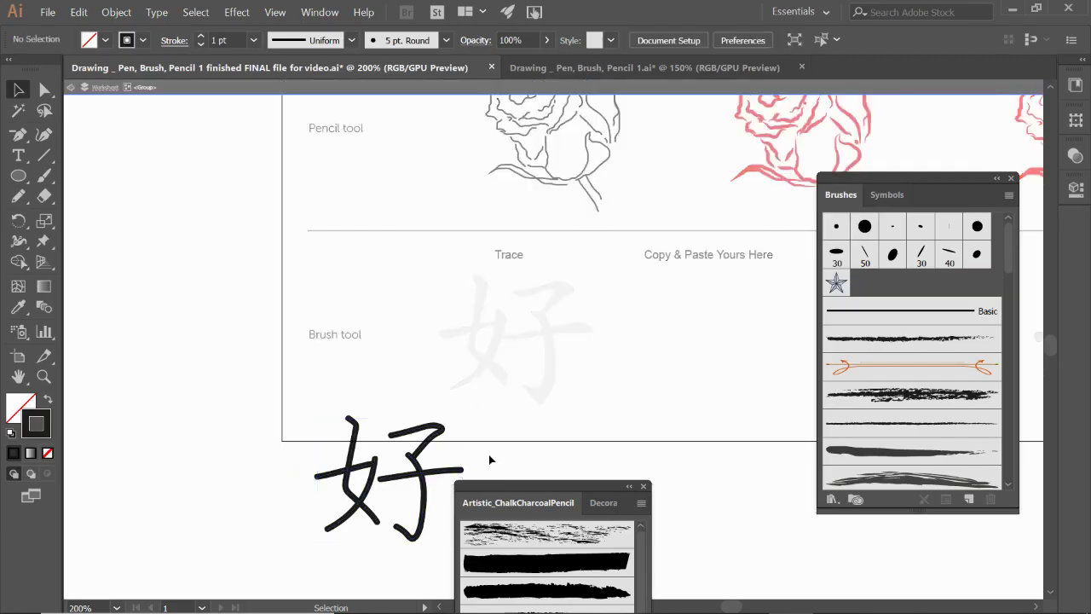
pyautogui.doubleClick(470, 439)
pyautogui.moveTo(420, 468)
pyautogui.mouseDown()
pyautogui.moveTo(527, 332)
pyautogui.moveTo(548, 335)
pyautogui.mouseUp()
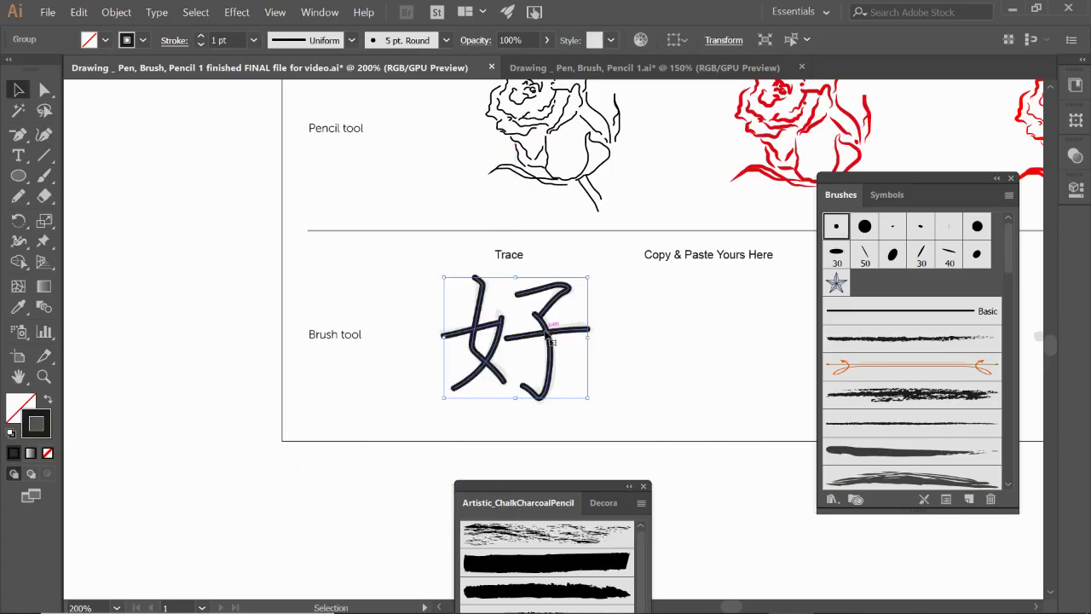
# Alt-drag copies of 好 under Copy & Paste Yours Here and over the Calligraphic sample
pyautogui.hscroll(5, 707, 373)
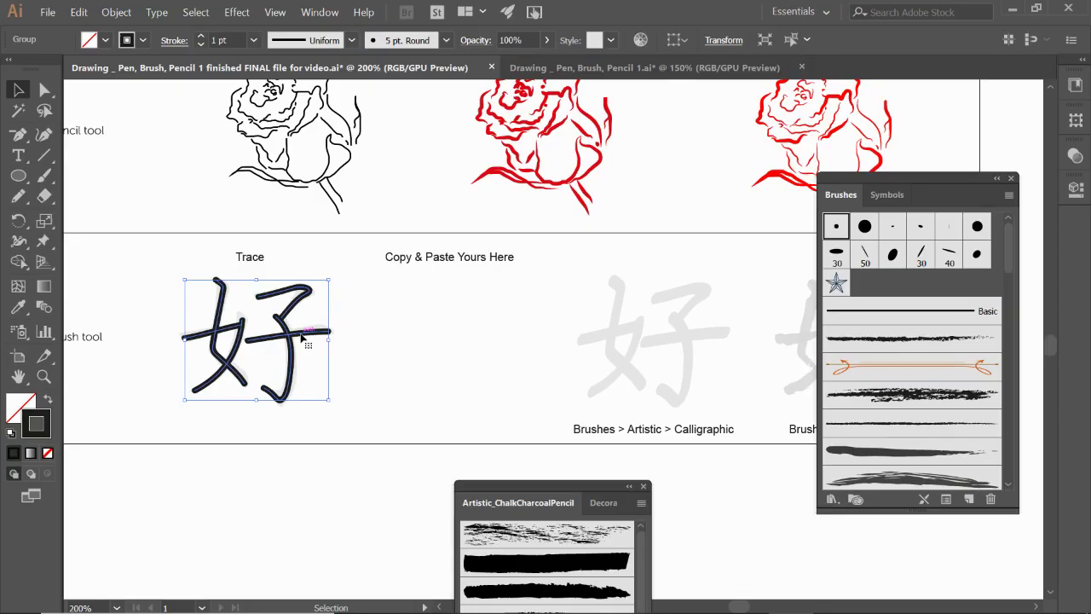
pyautogui.moveTo(301, 336)
pyautogui.mouseDown()
pyautogui.moveTo(496, 341)
pyautogui.moveTo(481, 340)
pyautogui.mouseUp()
pyautogui.hscroll(4, 633, 458)
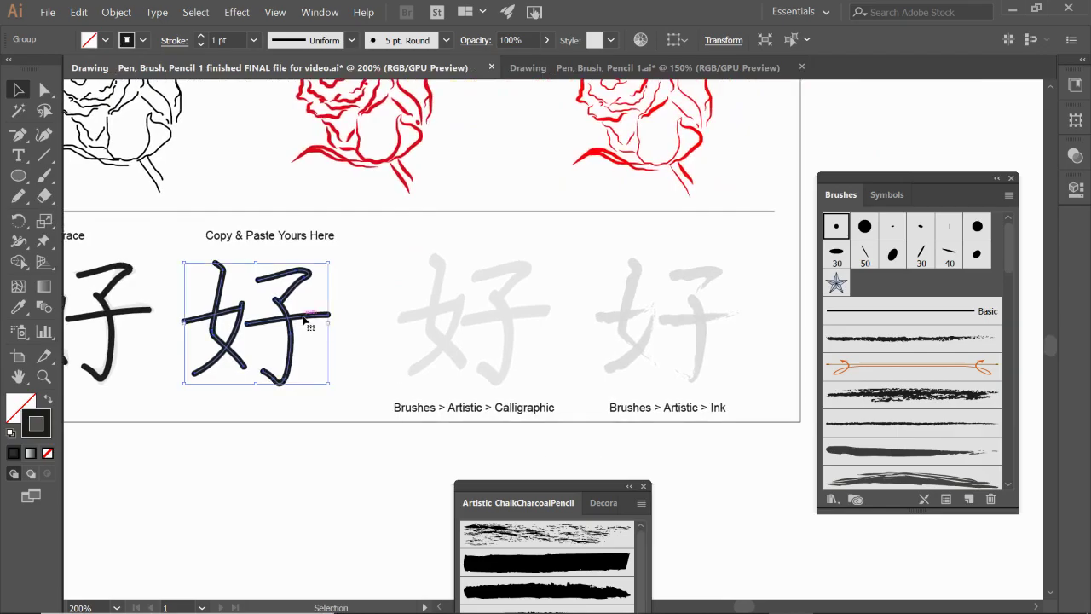
pyautogui.moveTo(304, 318); pyautogui.dragTo(522, 314)
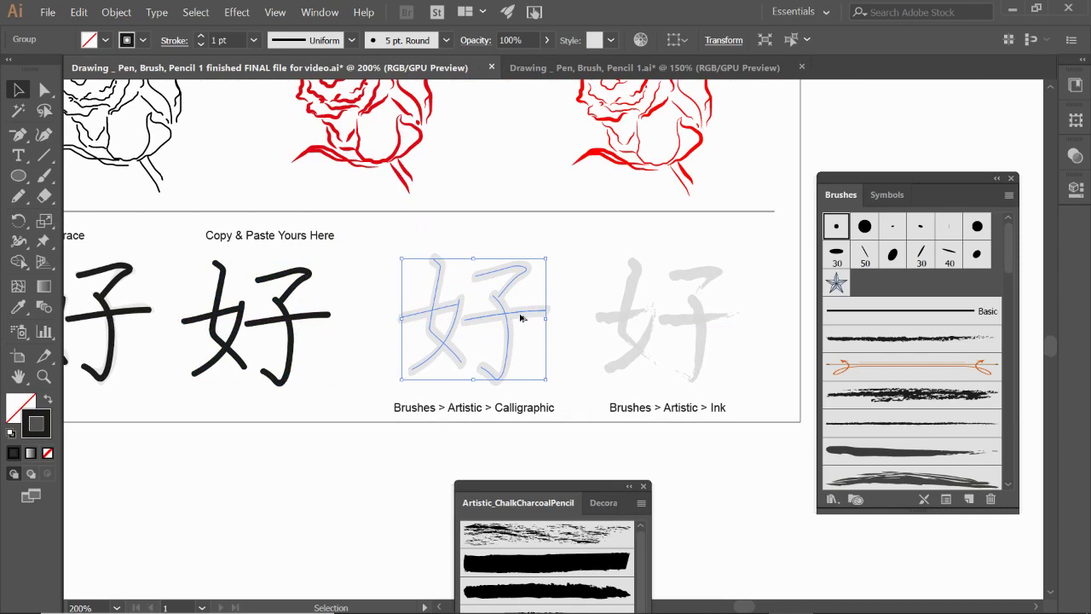
pyautogui.hotkey('ctrl', 'z')
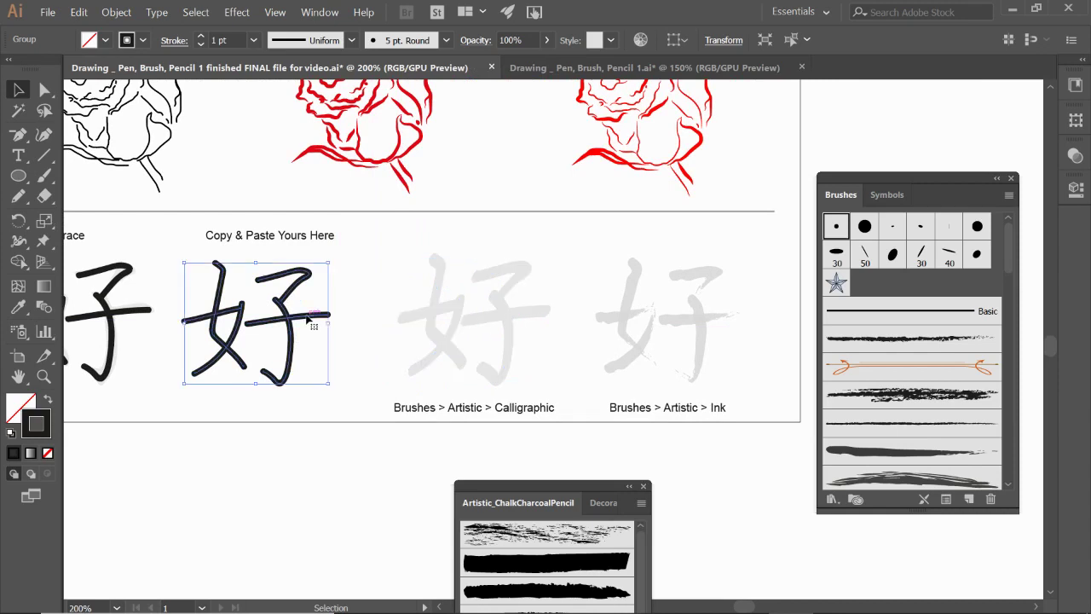
pyautogui.moveTo(308, 317); pyautogui.dragTo(461, 317)
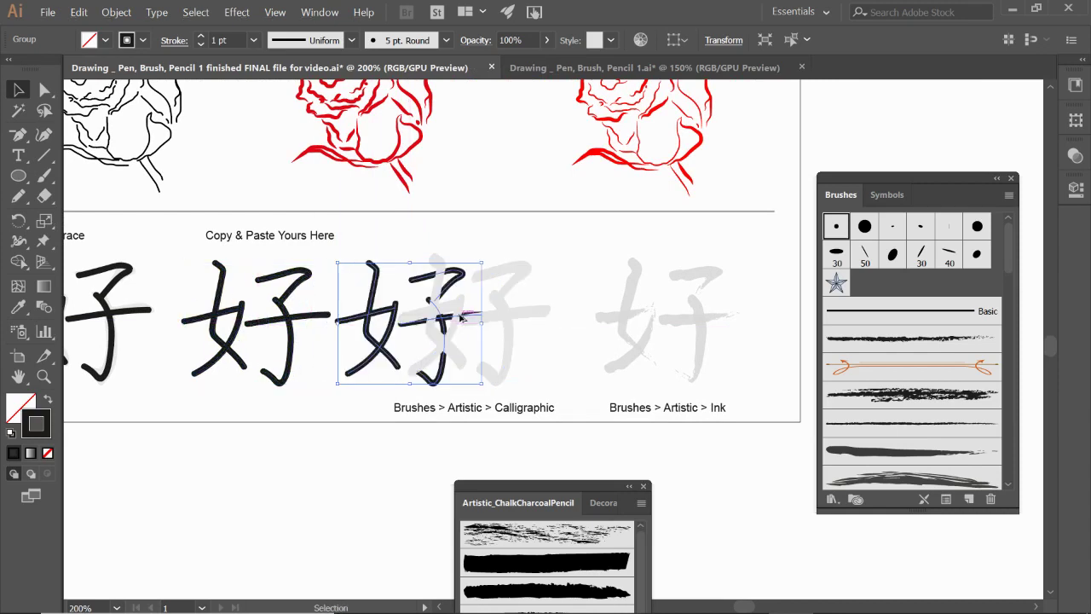
# Bring the Calligraphic 好 copy to the front and align it over the grey sample
pyautogui.rightClick(376, 312)
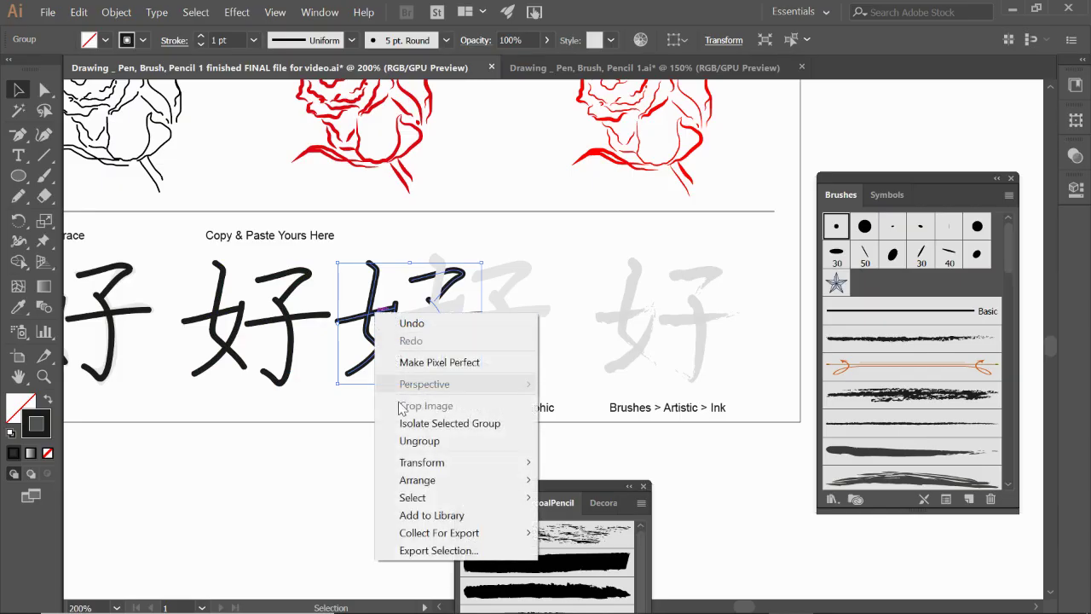
pyautogui.moveTo(421, 480)
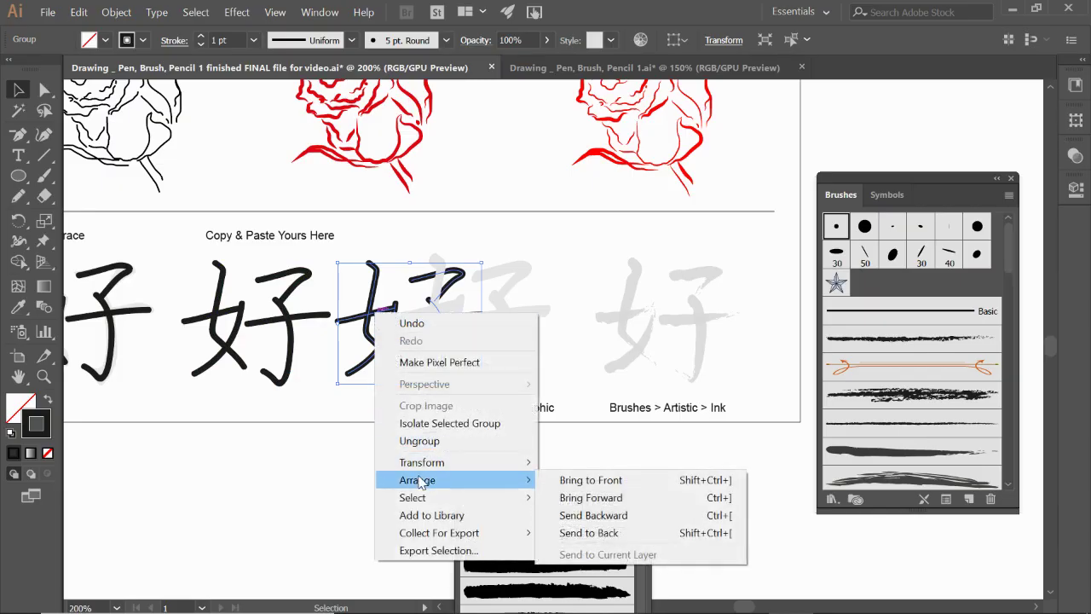
pyautogui.click(586, 482)
pyautogui.moveTo(462, 320); pyautogui.dragTo(524, 315)
# Paste another 好 copy toward the Ink sample, then zoom in on the Calligraphic 好
pyautogui.press('a')
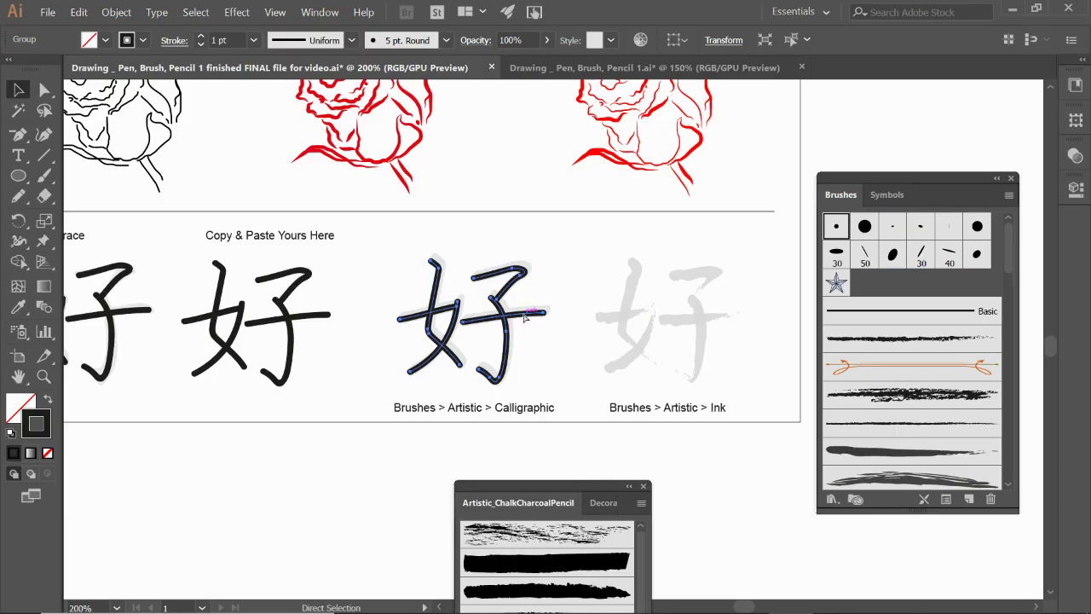
pyautogui.hotkey('ctrl', 'v')
pyautogui.moveTo(565, 340); pyautogui.dragTo(684, 321)
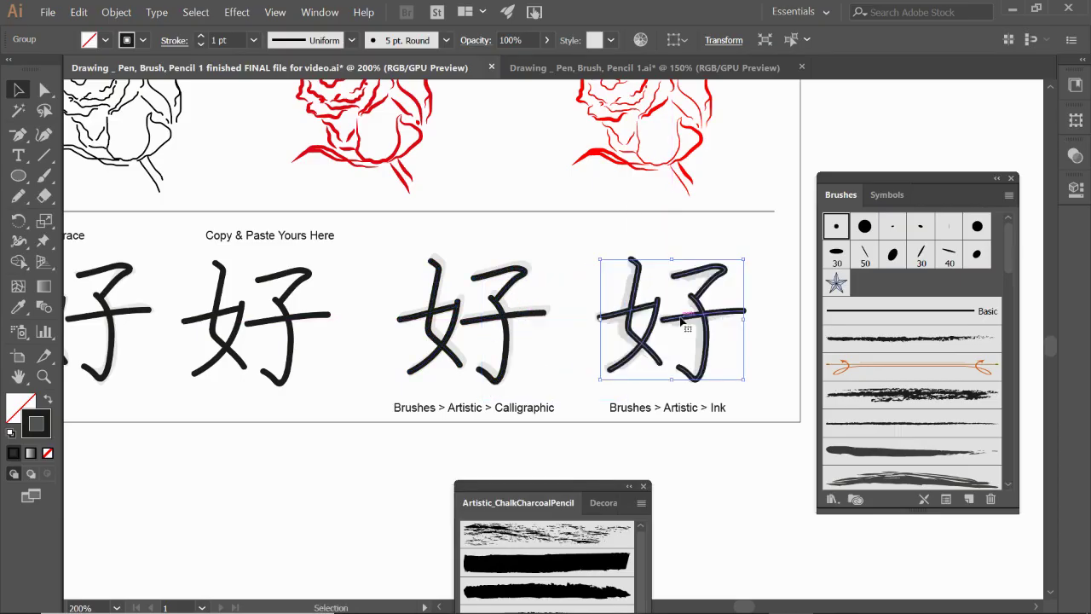
pyautogui.press('z')
pyautogui.moveTo(366, 232); pyautogui.dragTo(707, 469)
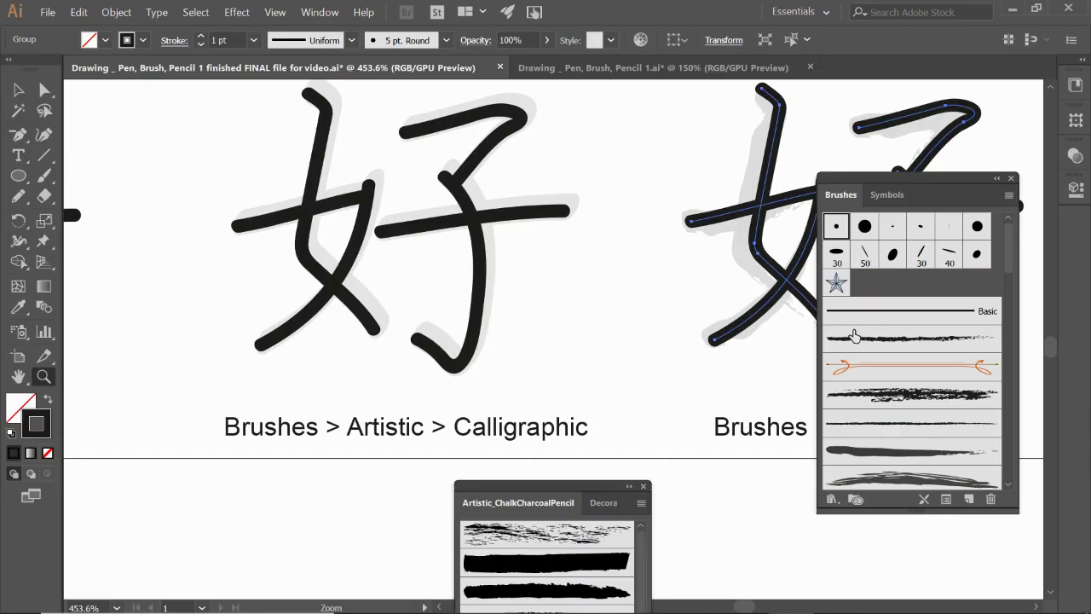
# Swap the charcoal pencil library for the Artistic_Calligraphic brush library, positioned and enlarged
pyautogui.click(643, 487)
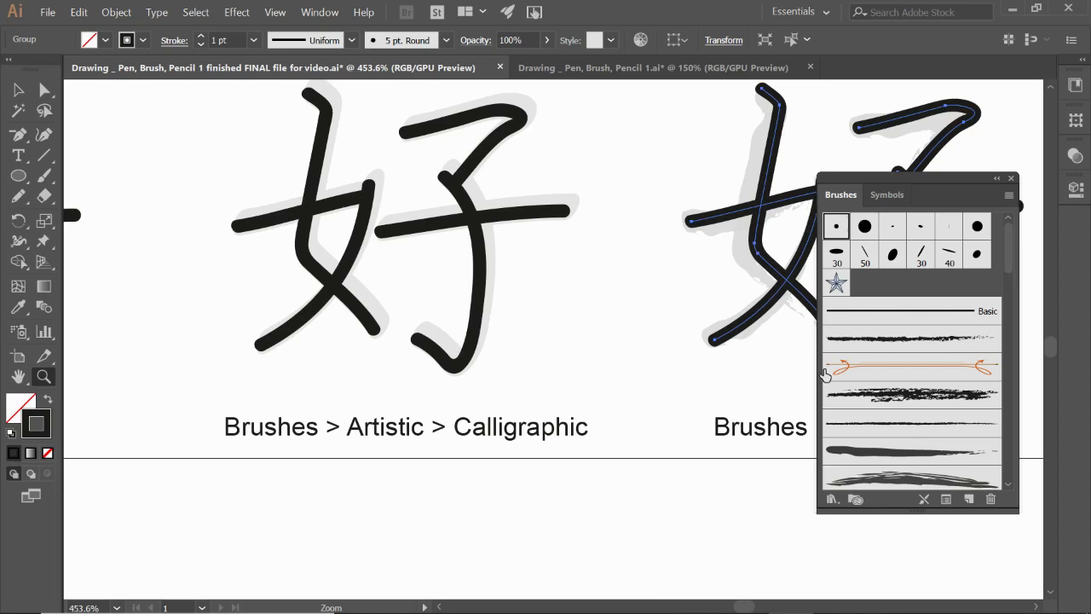
pyautogui.click(835, 499)
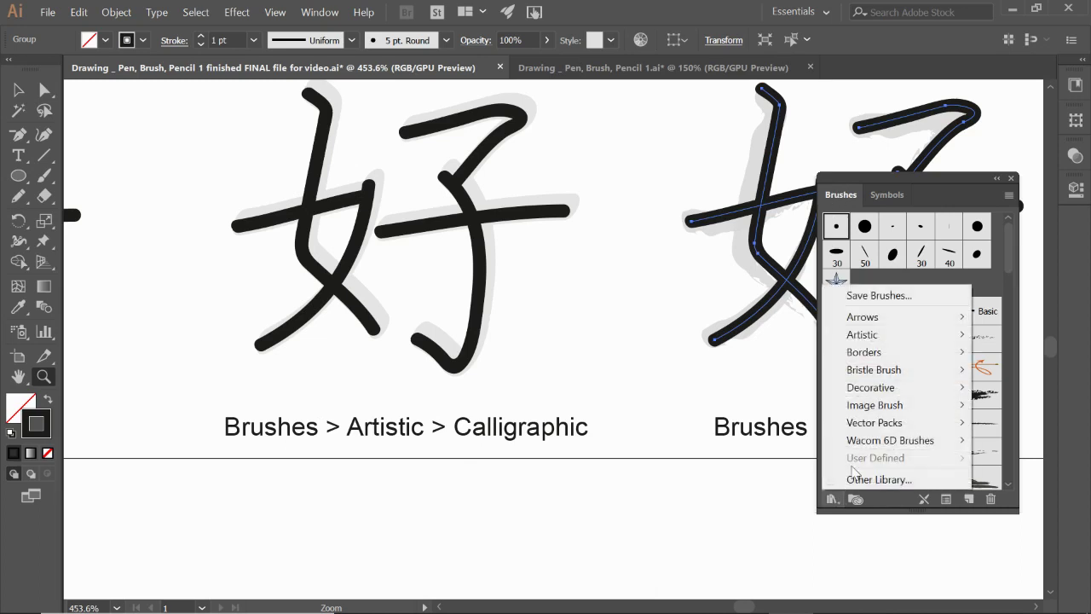
pyautogui.moveTo(866, 342)
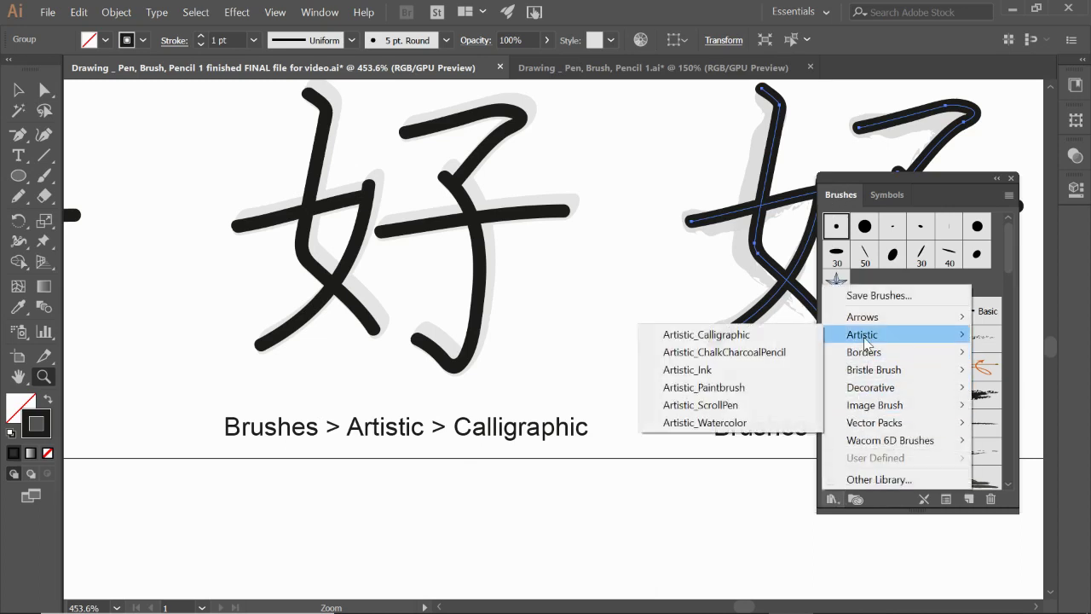
pyautogui.click(753, 339)
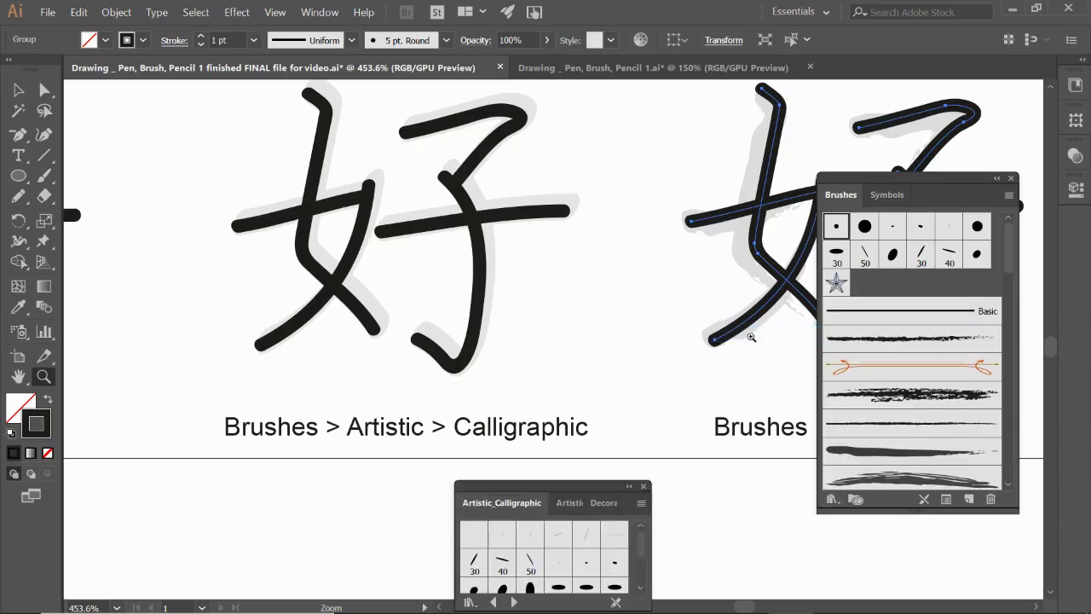
pyautogui.moveTo(583, 485); pyautogui.dragTo(709, 329)
pyautogui.moveTo(701, 451)
pyautogui.mouseDown()
pyautogui.moveTo(691, 497)
pyautogui.moveTo(676, 503)
pyautogui.mouseUp()
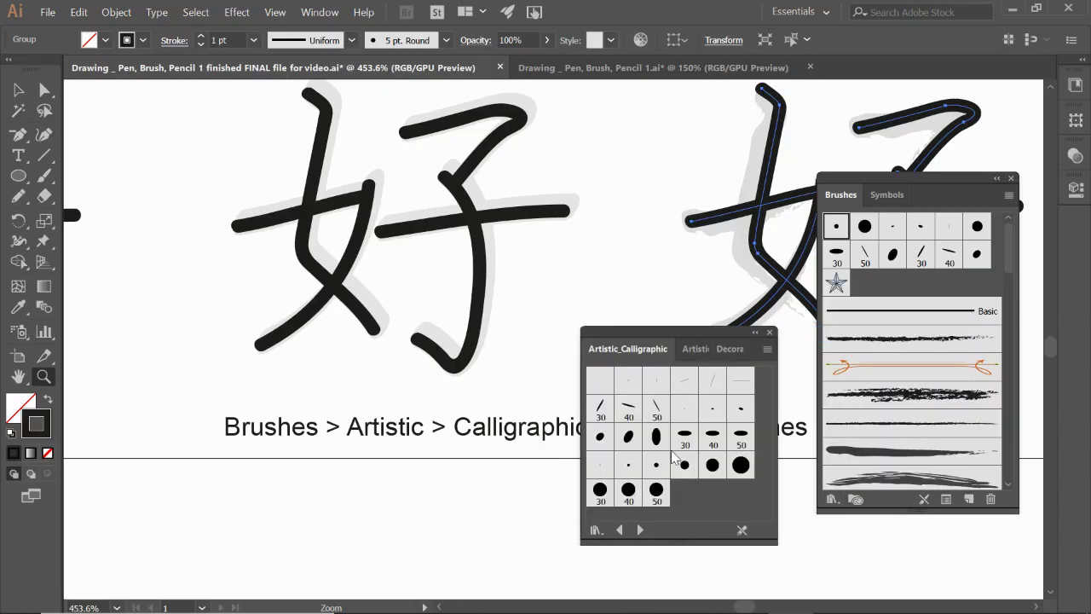
# Give the left 好 copy the 10 pt. Oval calligraphic brush and nudge it into place
pyautogui.click(628, 436)
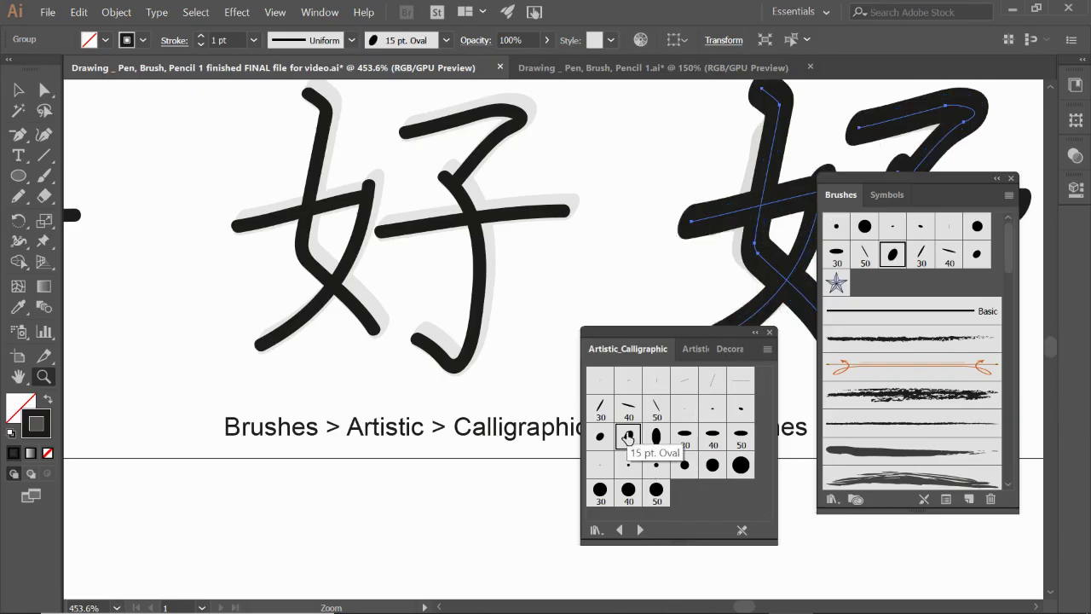
pyautogui.hotkey('ctrl', 'z')
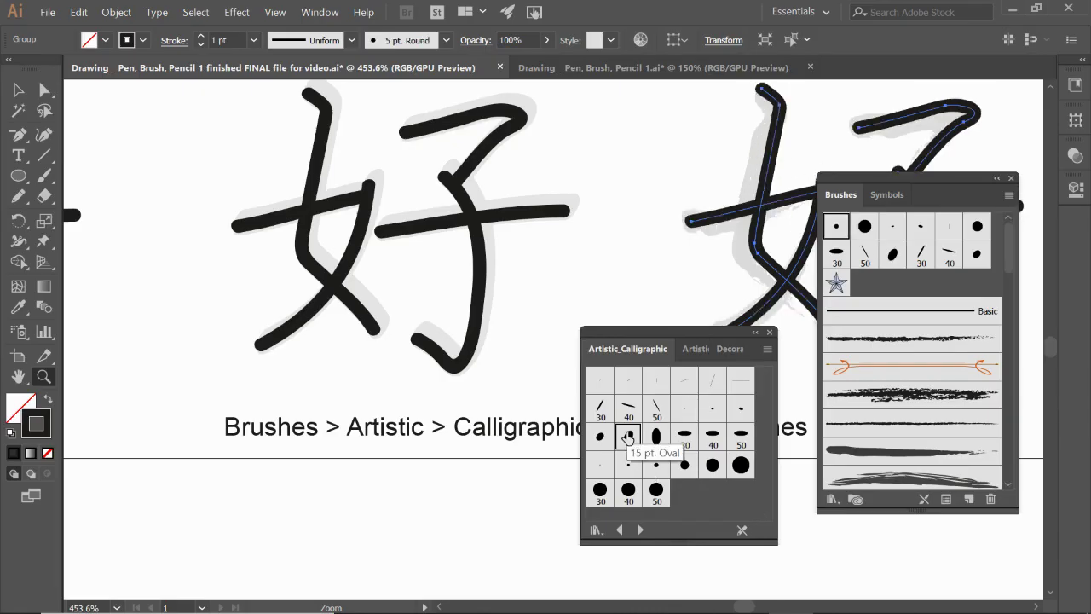
pyautogui.press('v')
pyautogui.click(475, 344)
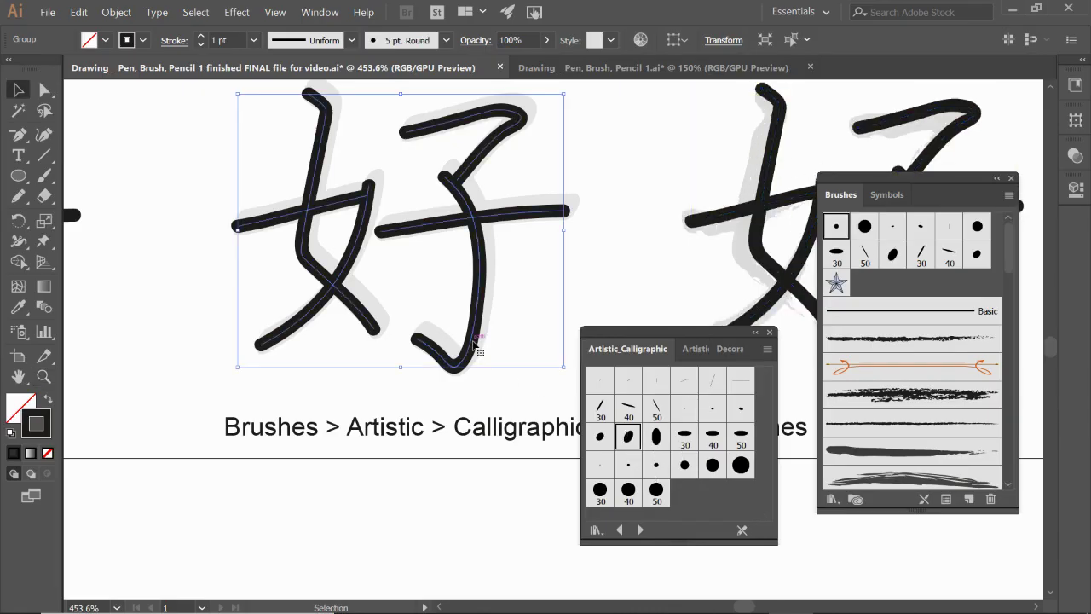
pyautogui.click(625, 438)
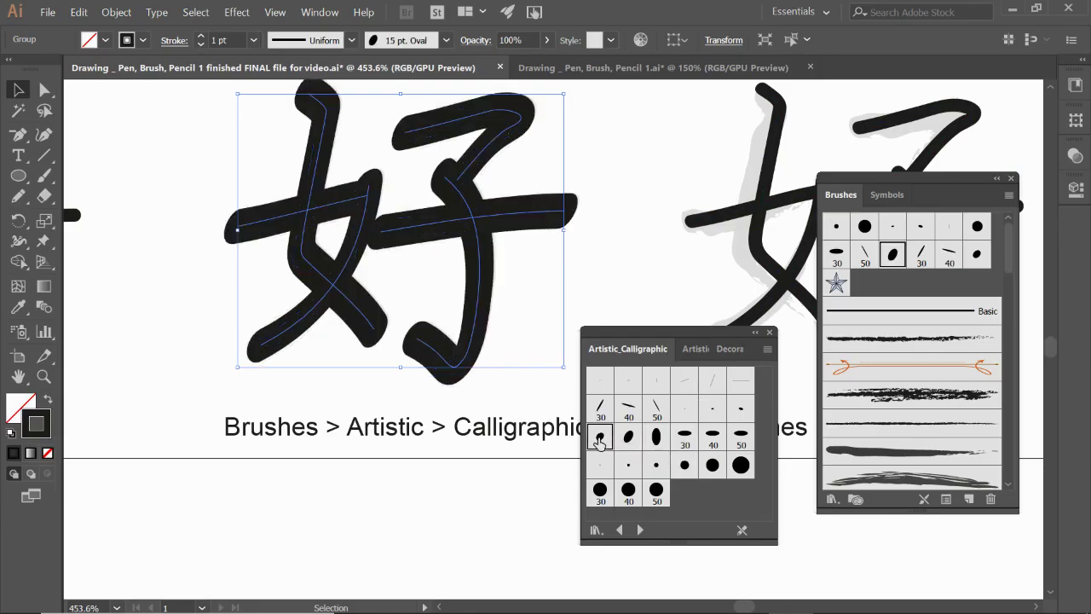
pyautogui.click(600, 438)
pyautogui.moveTo(478, 314)
pyautogui.mouseDown()
pyautogui.moveTo(492, 323)
pyautogui.moveTo(480, 313)
pyautogui.mouseUp()
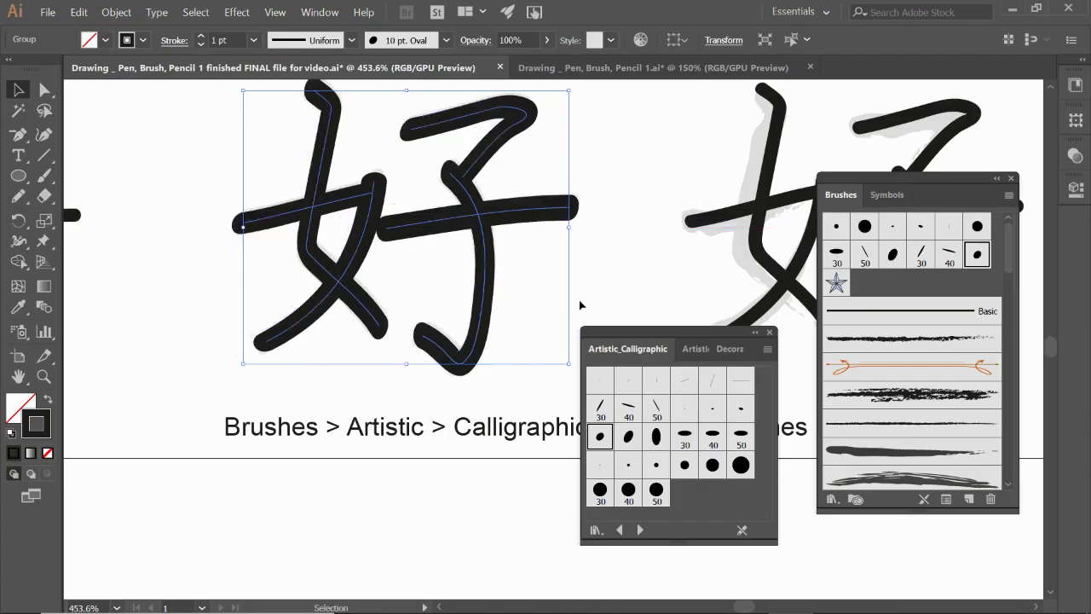
# Pan the view to the Ink example 好 and close the Artistic_Calligraphic library
pyautogui.press('space')
pyautogui.moveTo(781, 246); pyautogui.dragTo(313, 267)
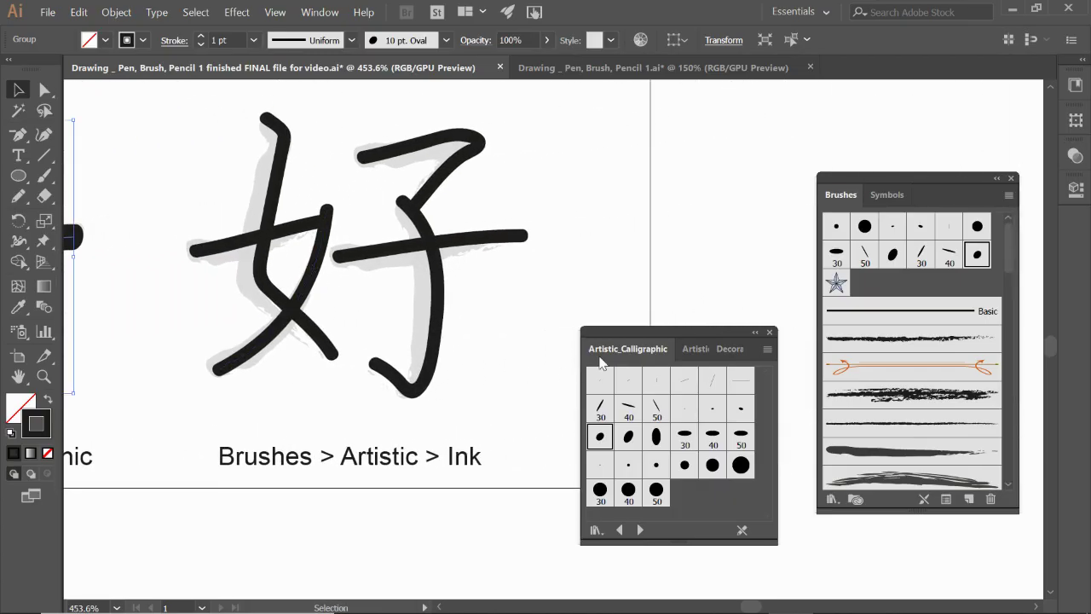
pyautogui.click(770, 333)
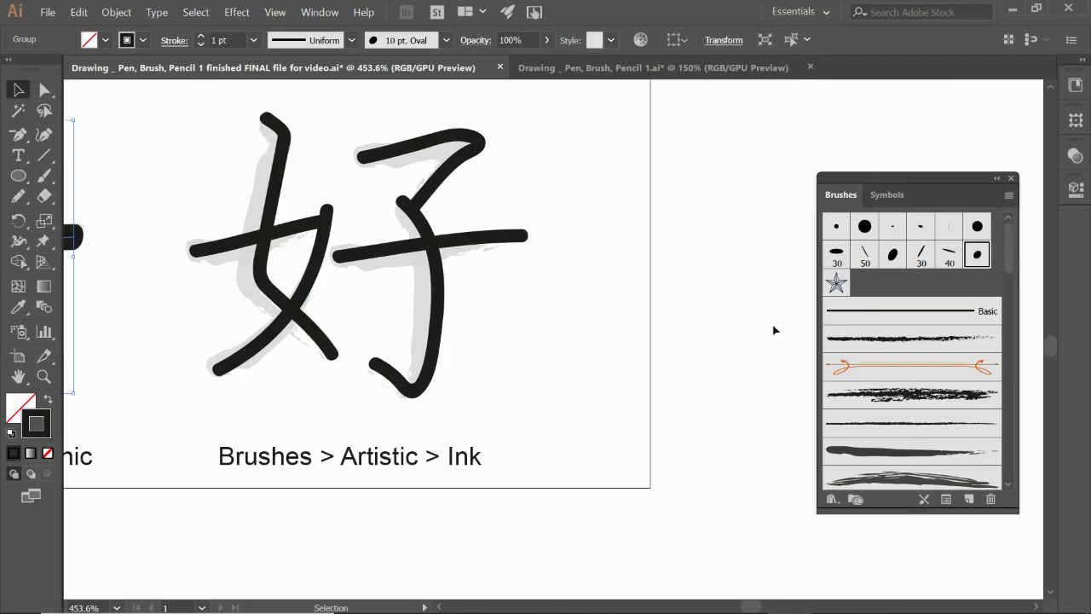
# Tidy the panels and open the Artistic_Ink brush library in its own enlarged panel
pyautogui.moveTo(842, 193)
pyautogui.mouseDown()
pyautogui.moveTo(792, 178)
pyautogui.moveTo(737, 187)
pyautogui.mouseUp()
pyautogui.click(1012, 179)
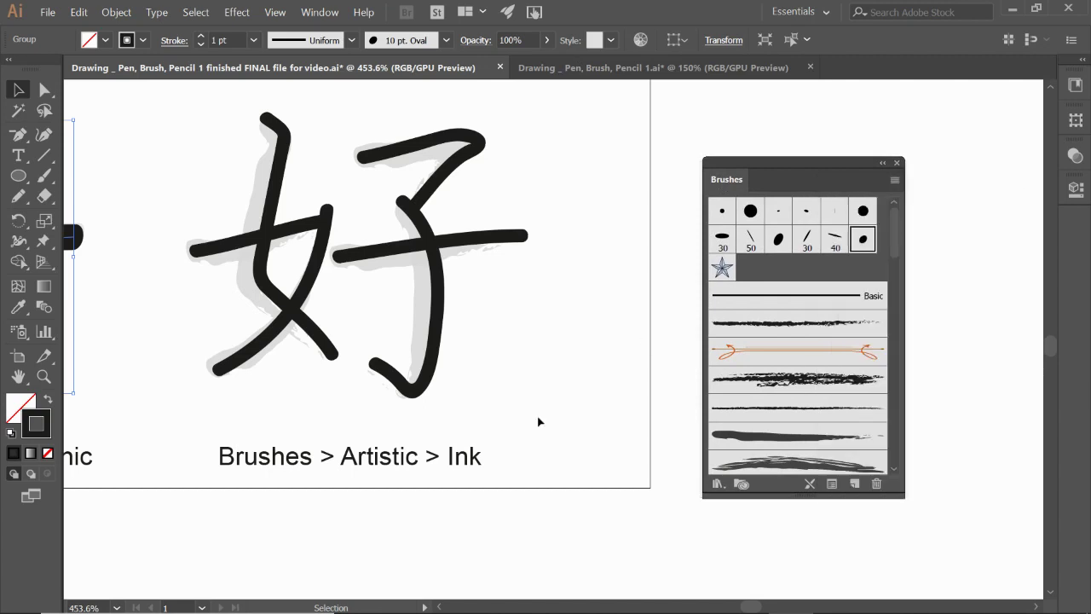
pyautogui.click(717, 483)
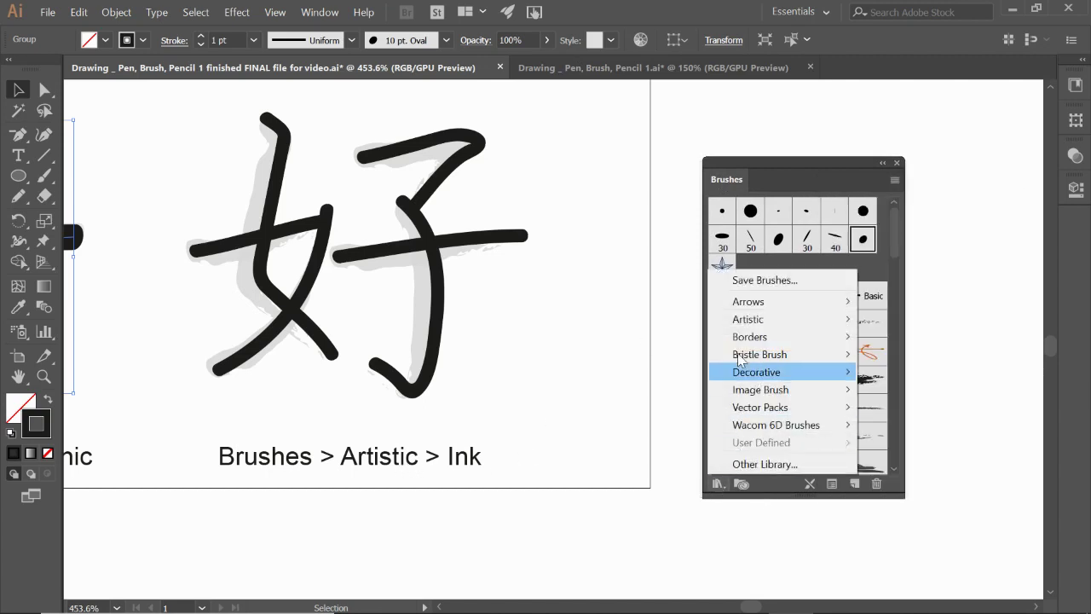
pyautogui.moveTo(759, 322)
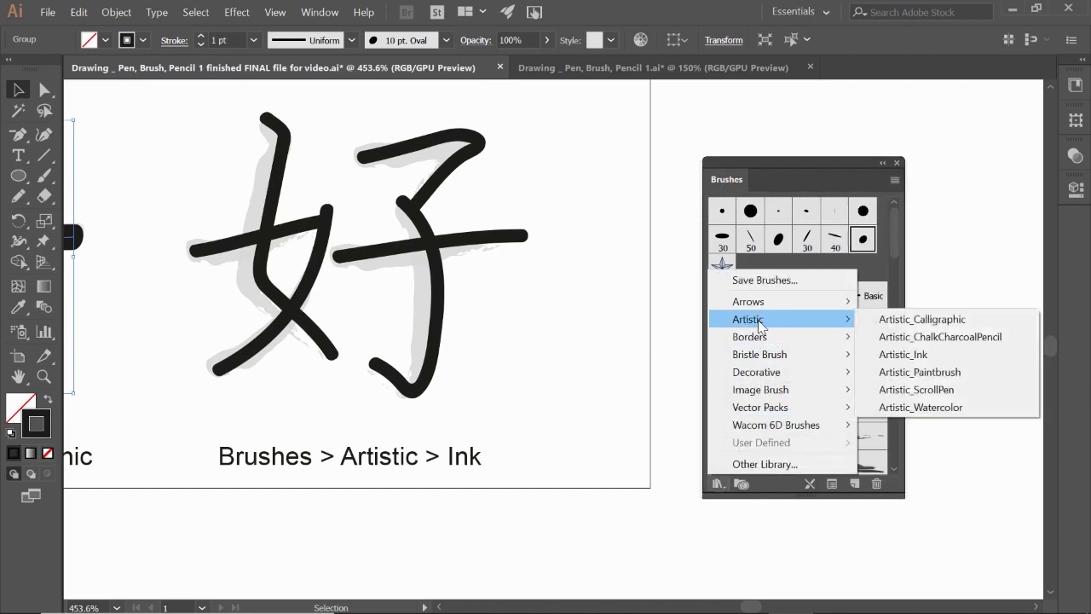
pyautogui.click(887, 354)
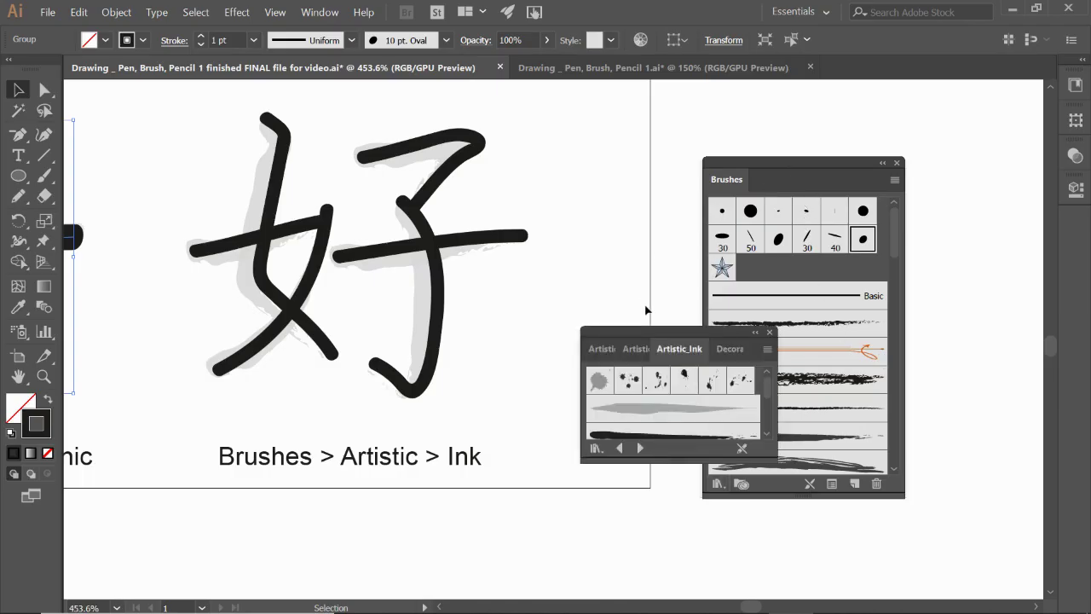
pyautogui.moveTo(677, 349); pyautogui.dragTo(672, 137)
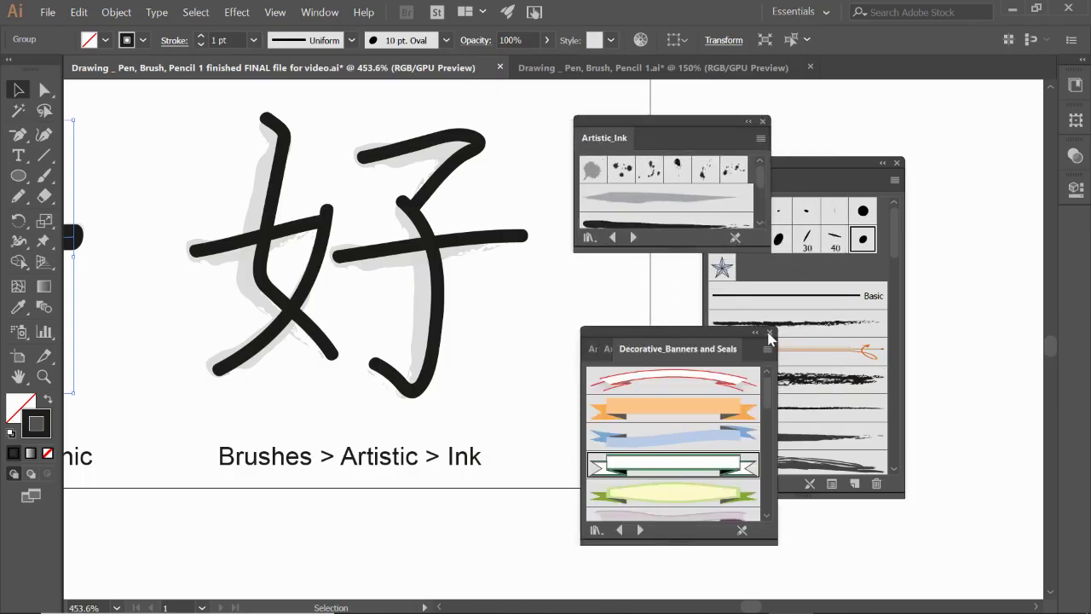
pyautogui.click(769, 332)
pyautogui.moveTo(668, 368); pyautogui.dragTo(676, 537)
# Apply the Calligraphy 1 ink brush to the Ink copy of 好 and nudge it left
pyautogui.click(639, 228)
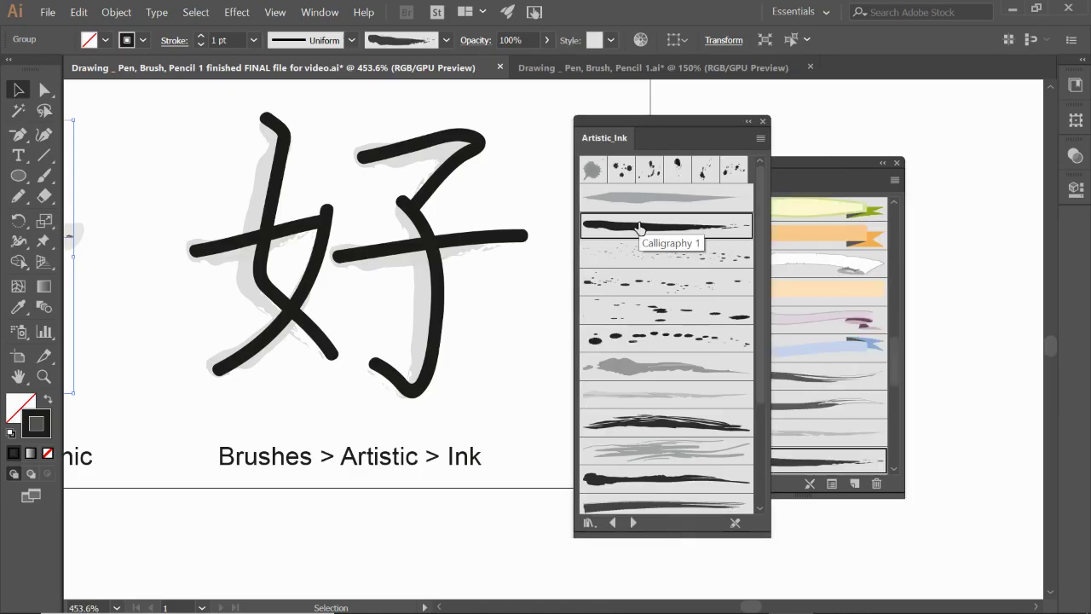
pyautogui.click(470, 237)
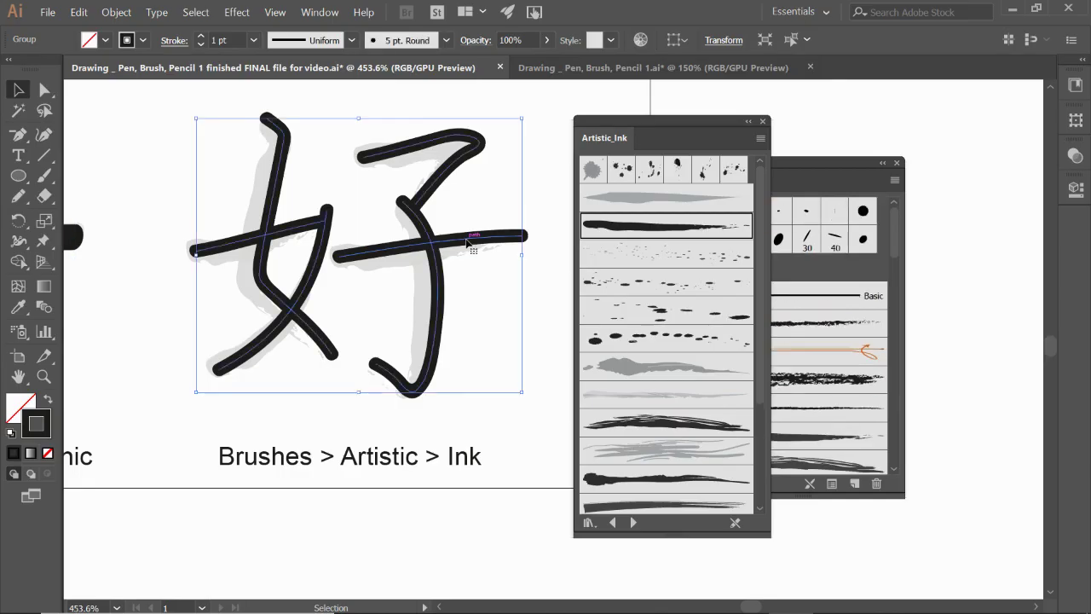
pyautogui.click(637, 236)
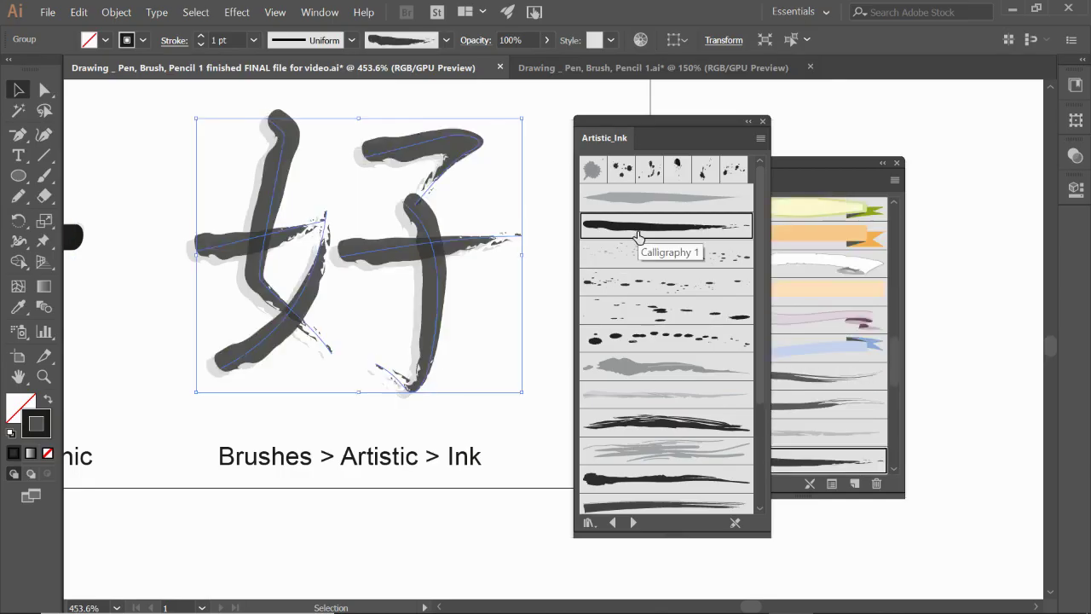
pyautogui.moveTo(473, 139); pyautogui.dragTo(460, 144)
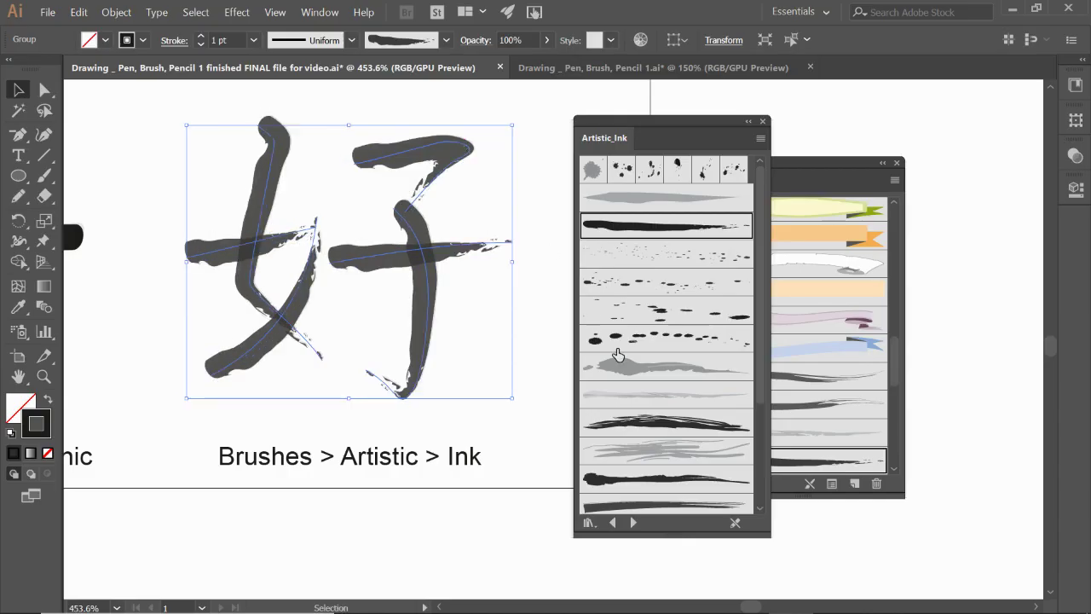
# Try Dry Ink 1 and other ink brushes, settle on Calligraphy 1, then zoom out to the whole worksheet
pyautogui.click(641, 426)
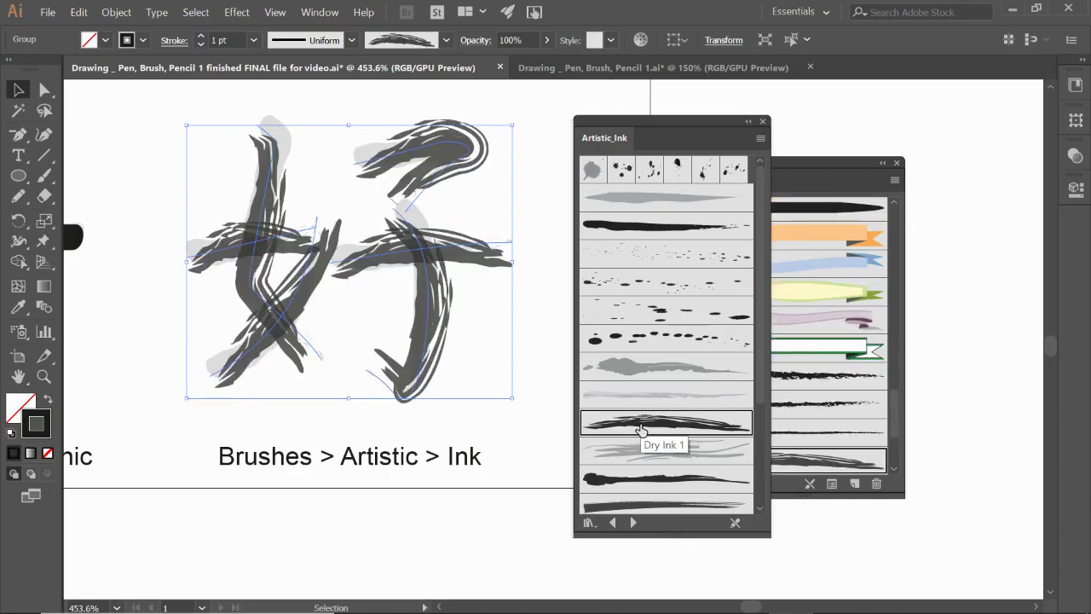
pyautogui.click(646, 478)
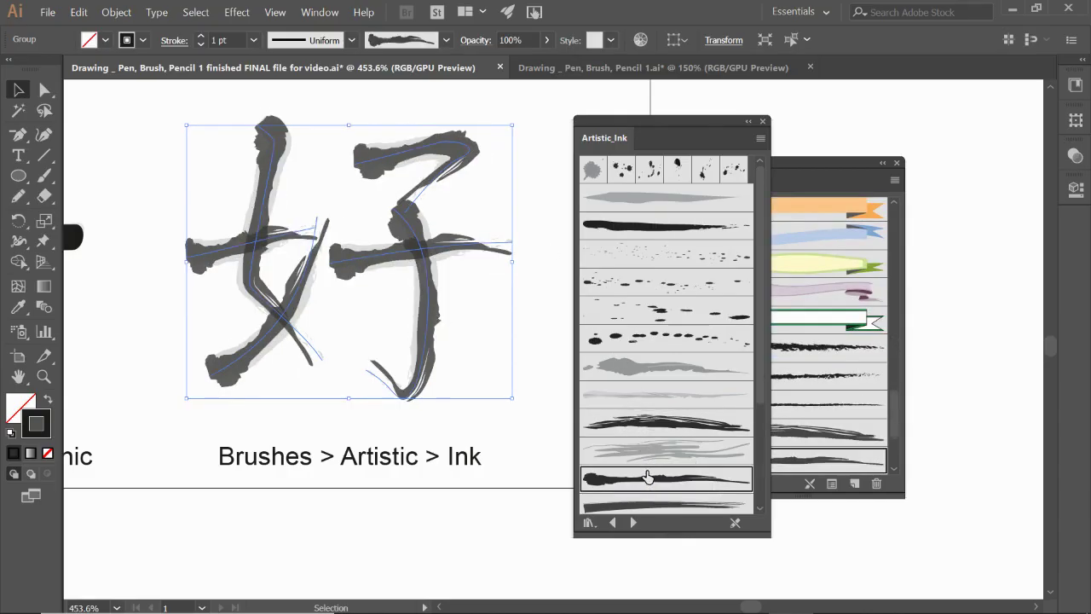
pyautogui.scroll(-3, 648, 478)
pyautogui.click(667, 442)
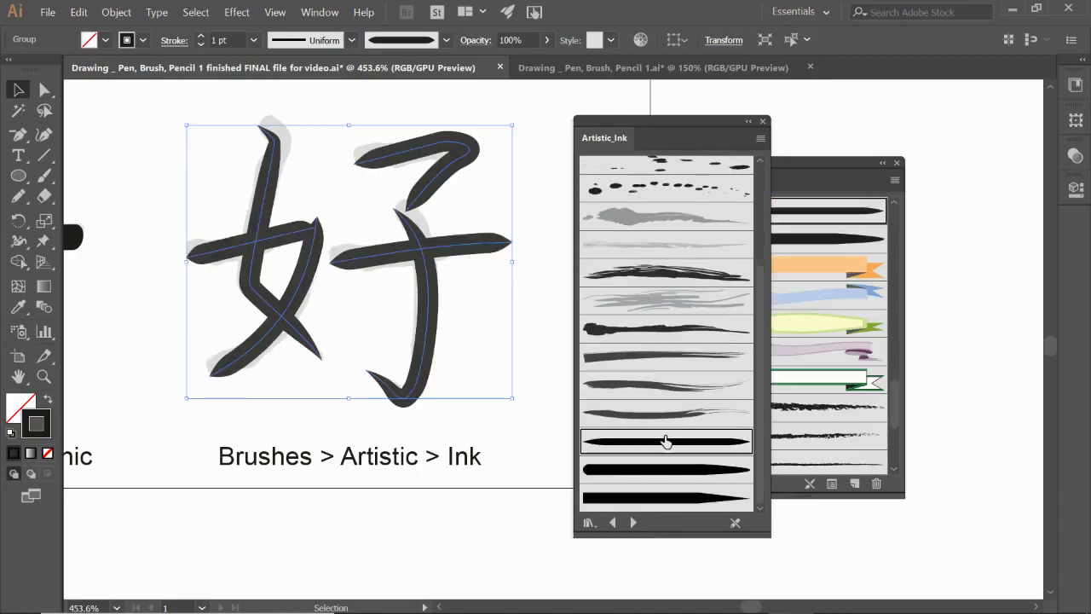
pyautogui.scroll(3, 665, 400)
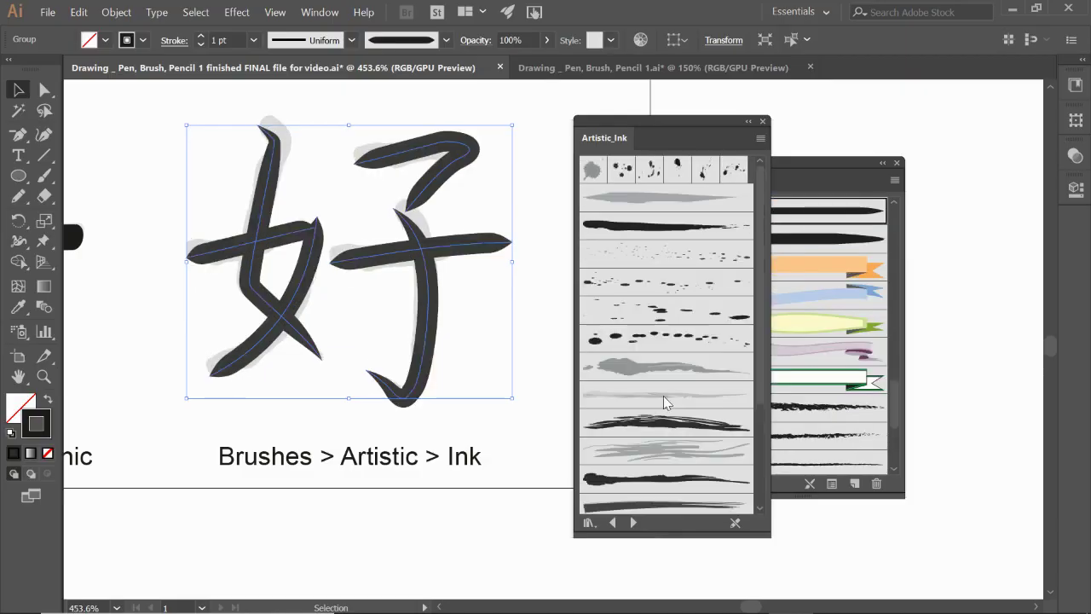
pyautogui.click(672, 233)
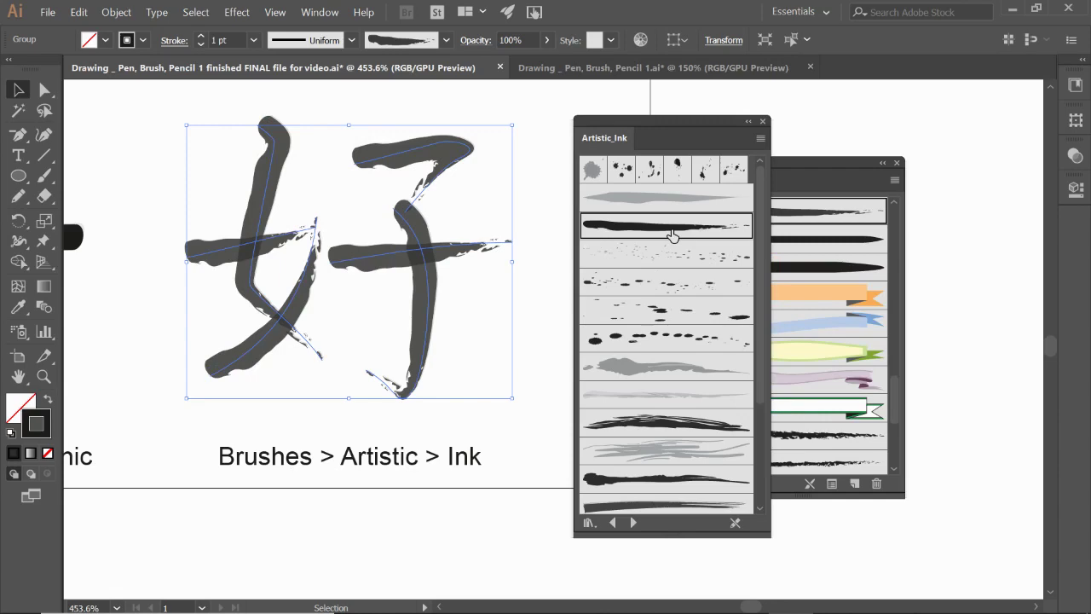
pyautogui.hotkey('ctrl', '0')
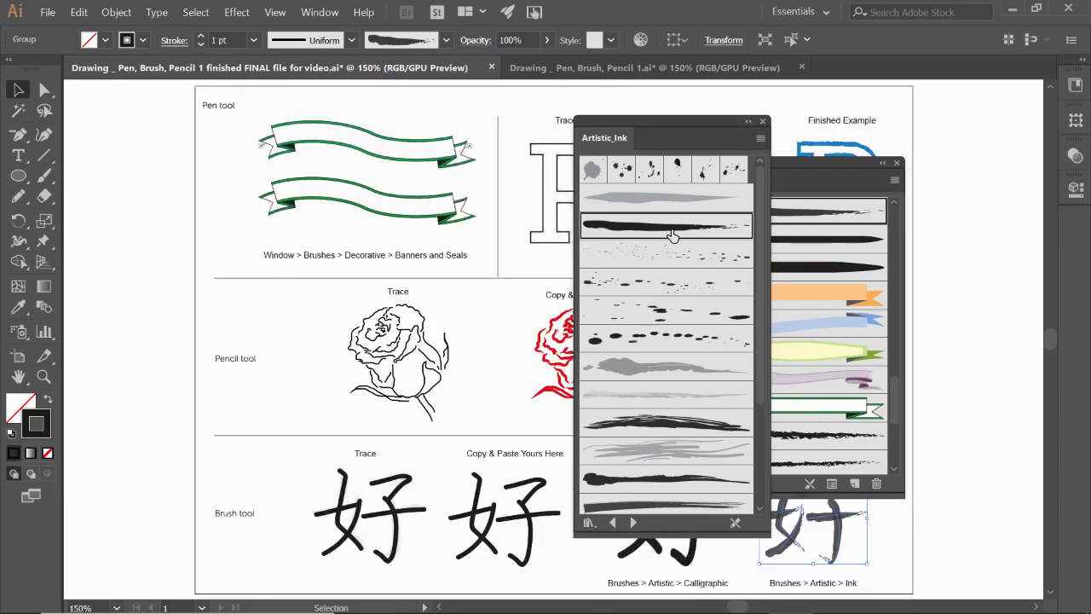
# Close the Artistic_Ink library, reposition the Brushes panel and show the brush libraries list at Bristle Brush
pyautogui.click(762, 121)
pyautogui.moveTo(760, 164)
pyautogui.mouseDown()
pyautogui.moveTo(896, 341)
pyautogui.moveTo(952, 372)
pyautogui.mouseUp()
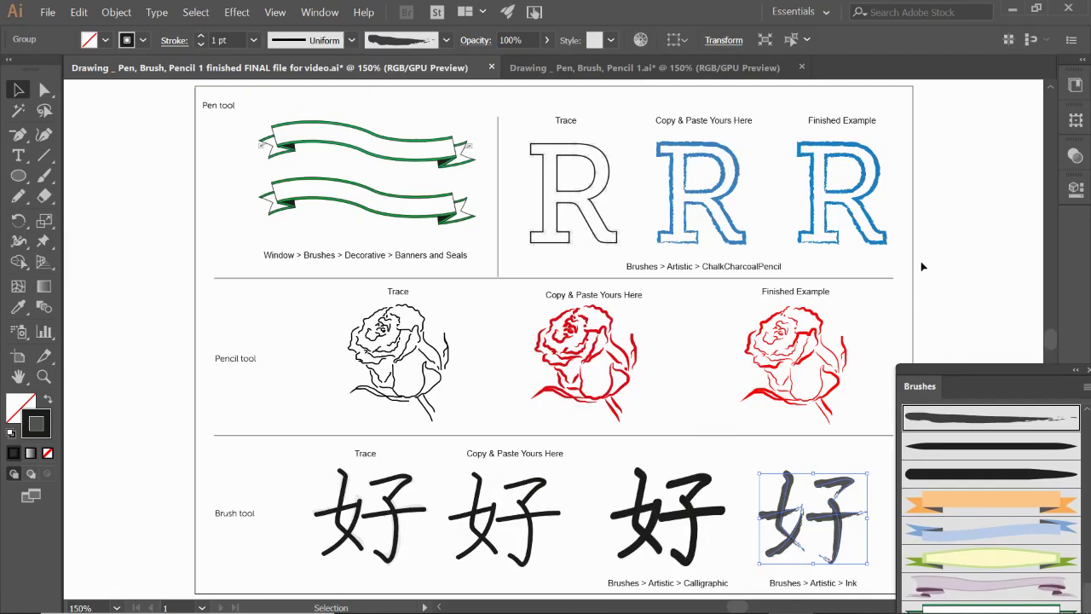
pyautogui.hscroll(2, 895, 264)
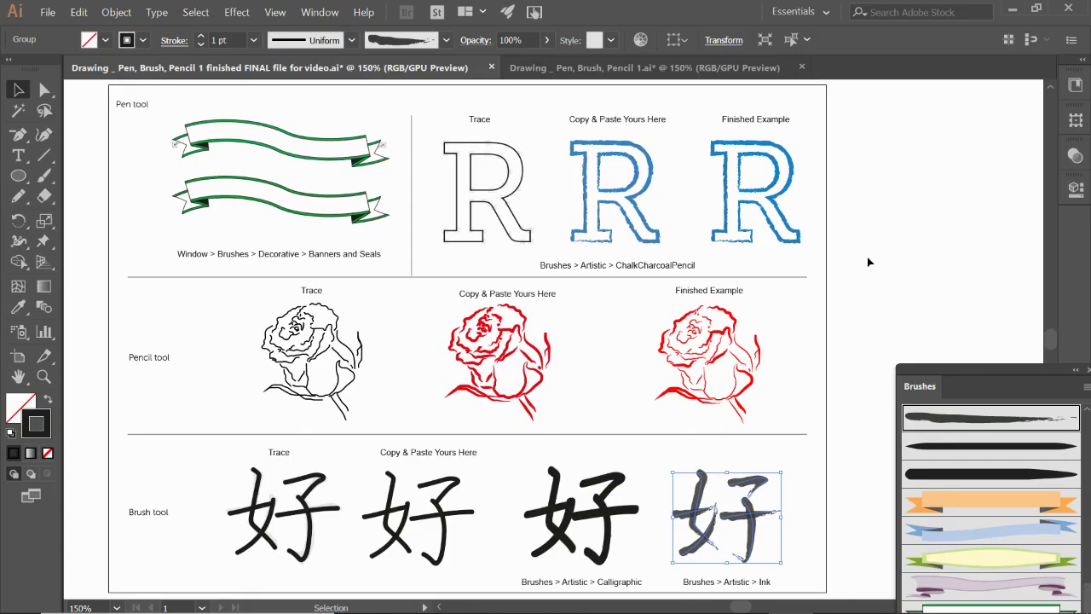
pyautogui.moveTo(910, 389)
pyautogui.mouseDown()
pyautogui.moveTo(903, 269)
pyautogui.moveTo(837, 184)
pyautogui.mouseUp()
pyautogui.click(838, 484)
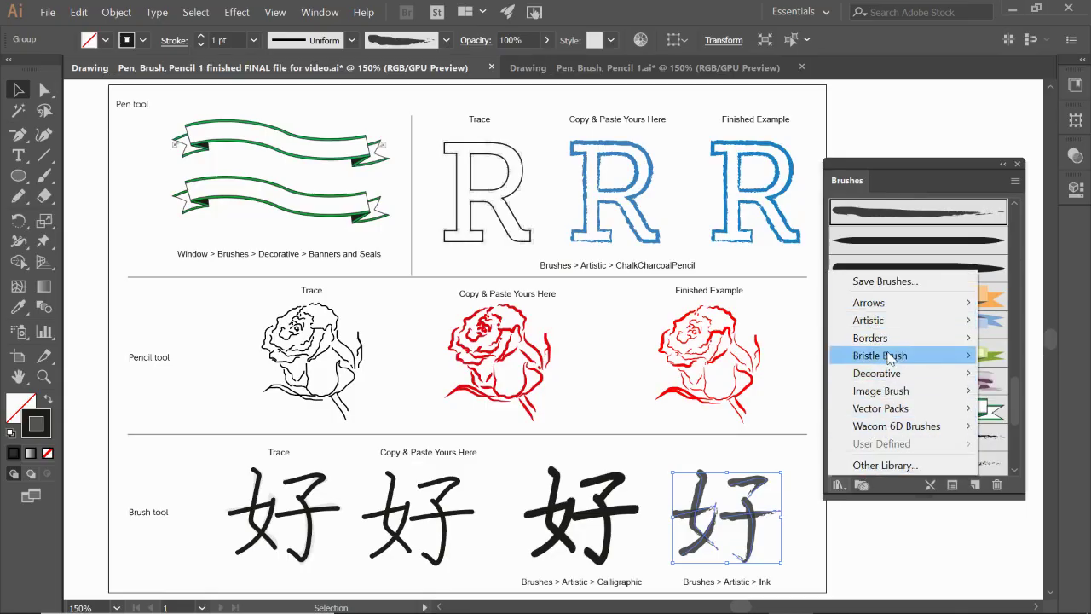
pyautogui.moveTo(890, 358)
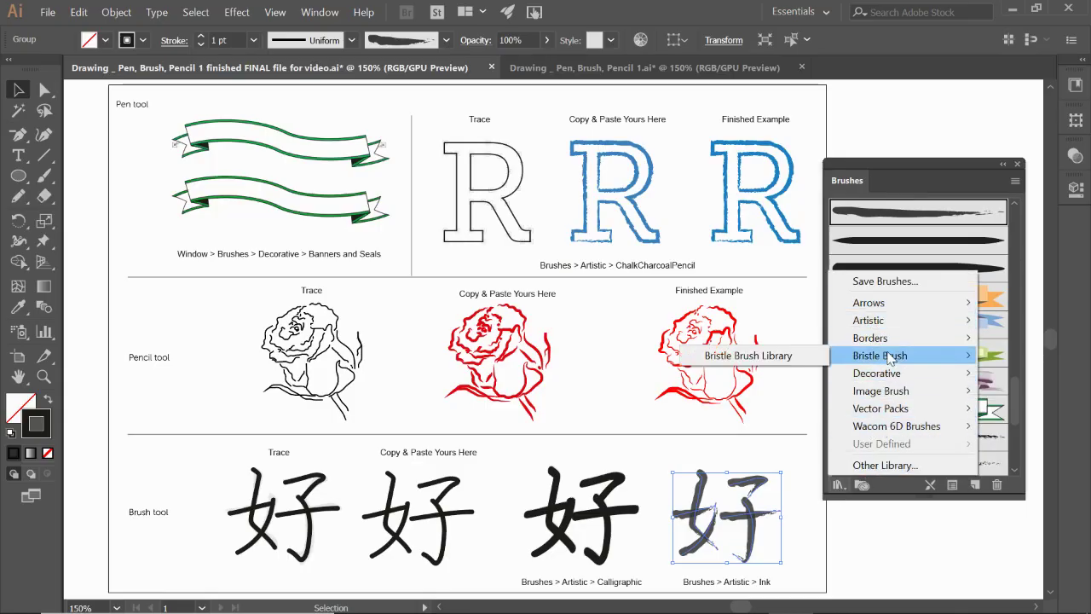